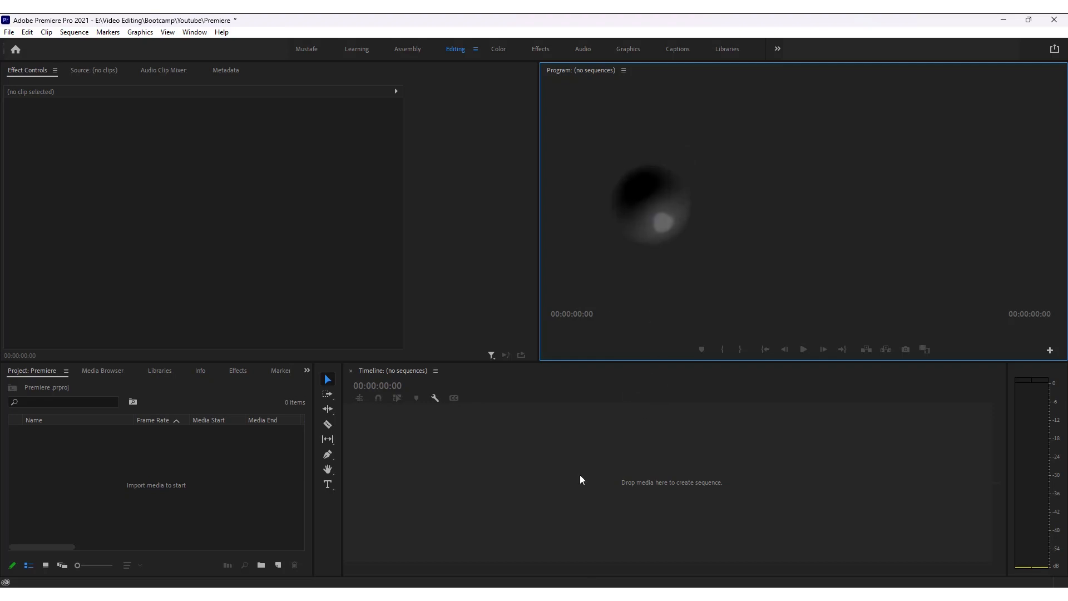
left_click(596, 502)
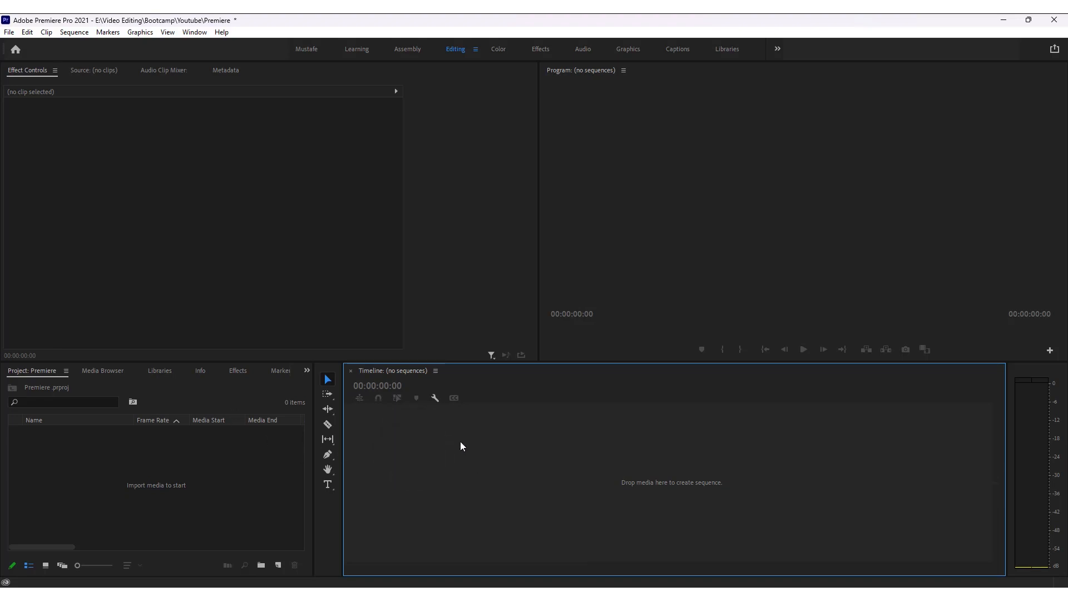
left_click(620, 160)
left_click(109, 446)
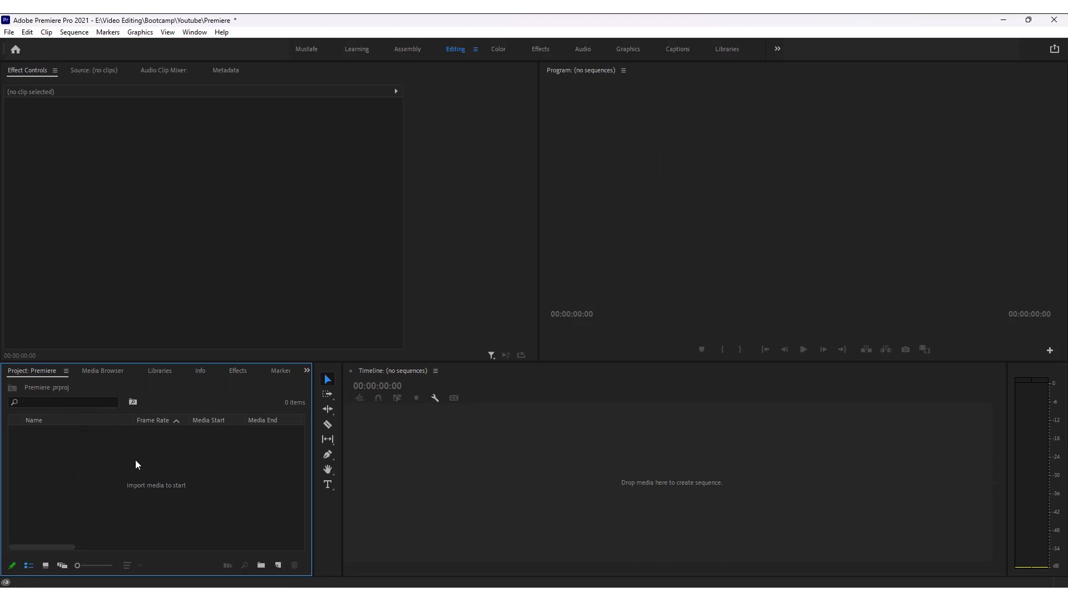
left_click(151, 247)
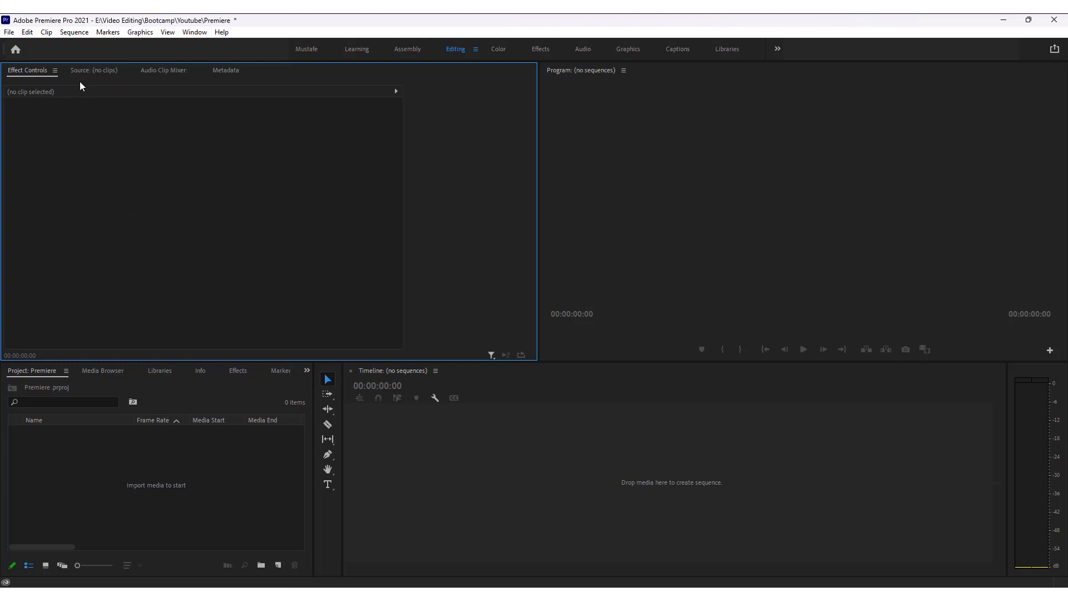
left_click(239, 176)
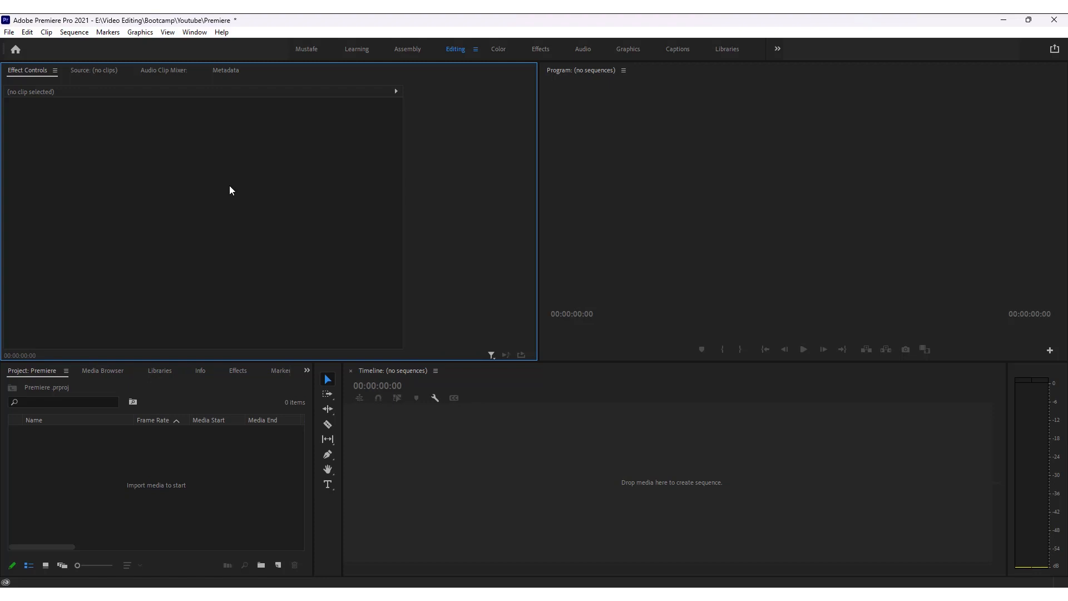
Import the Cutting Practical, Forest and Waterfall clips from the Videos folder into the project.
left_click(197, 485)
right_click(216, 486)
left_click(253, 360)
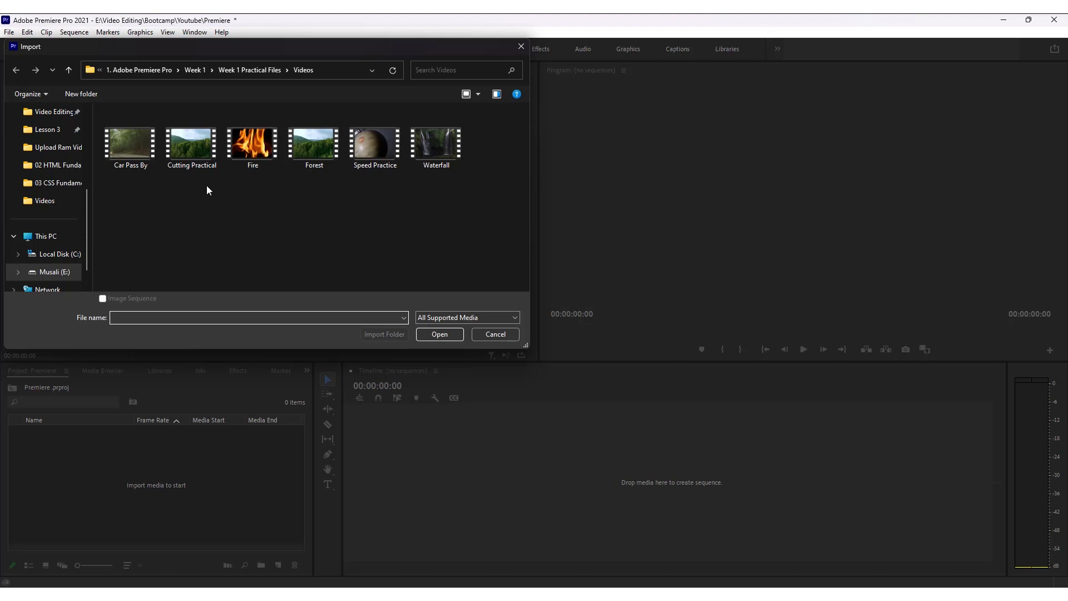
left_click(195, 165)
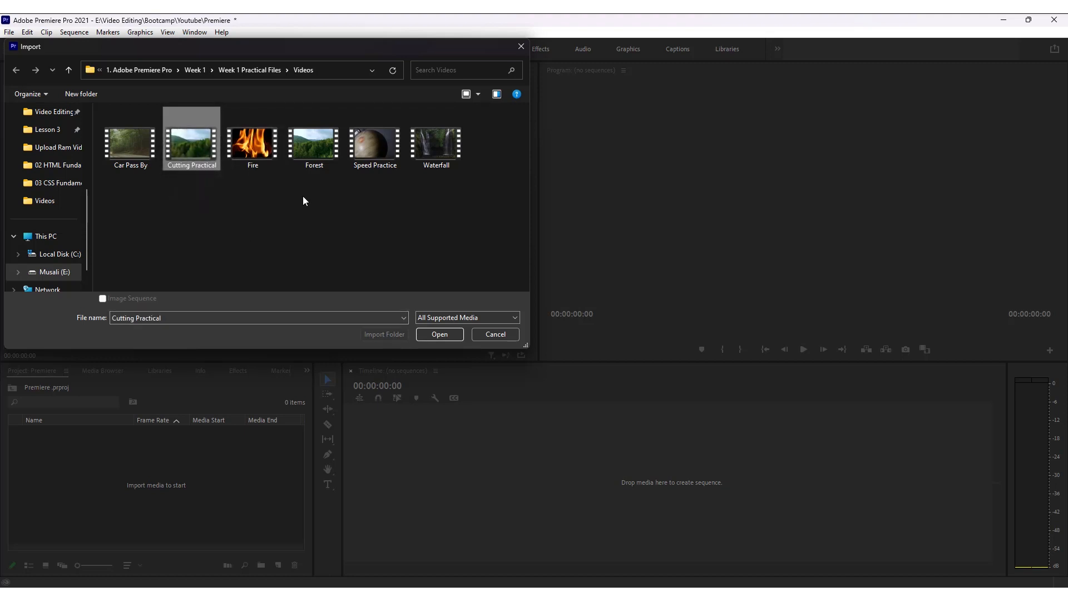
left_click(310, 151, "ctrl")
left_click(442, 149, "ctrl")
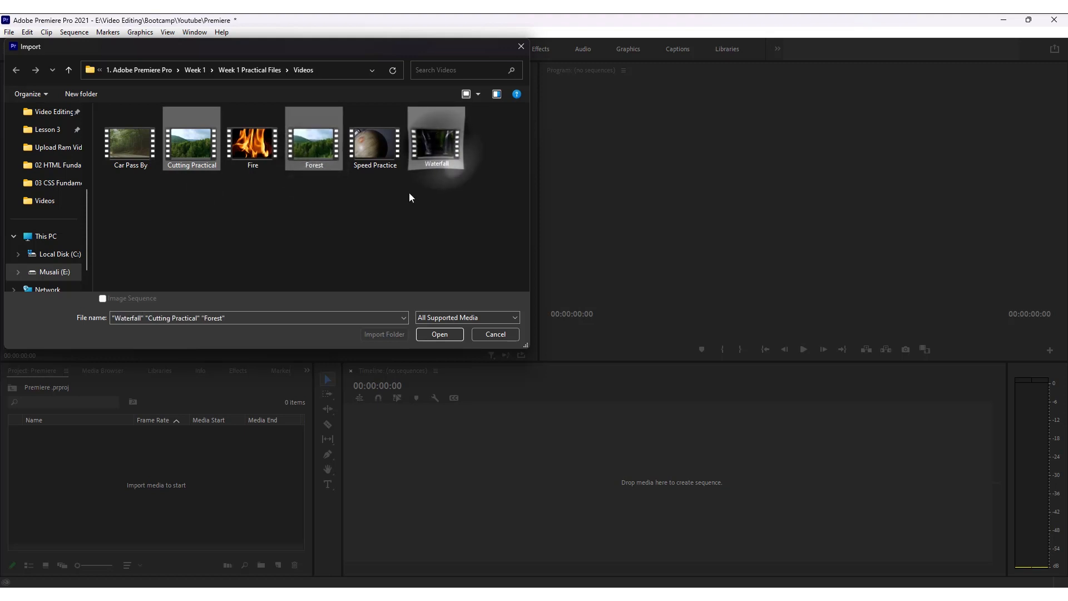
left_click(447, 336)
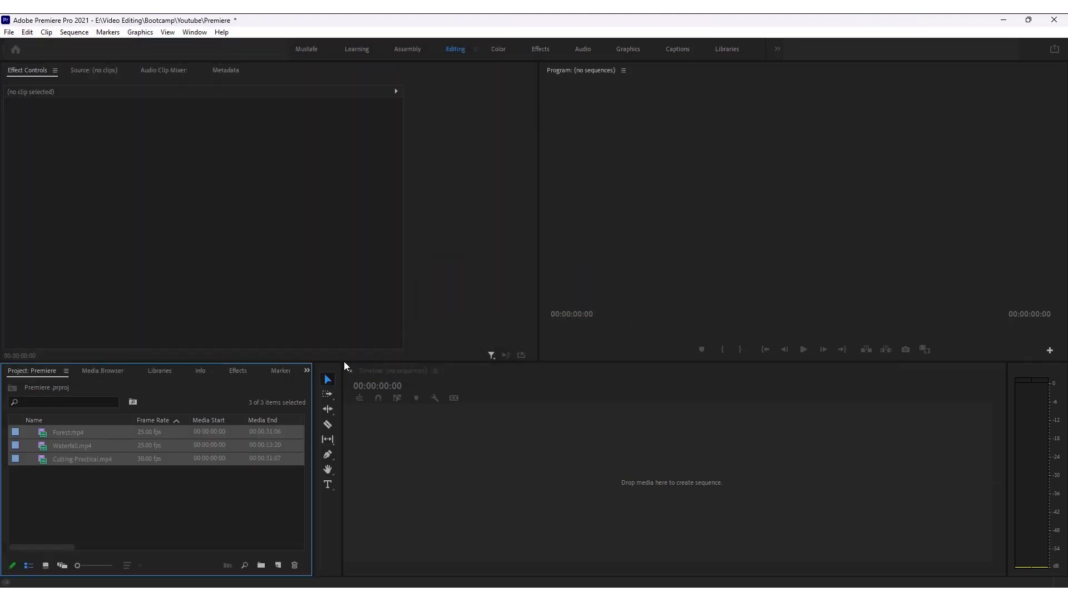
Import all the audio files from the SFX folder of Week 1 Practical Files, and remove the Sound Effect item from the project.
left_click(142, 516)
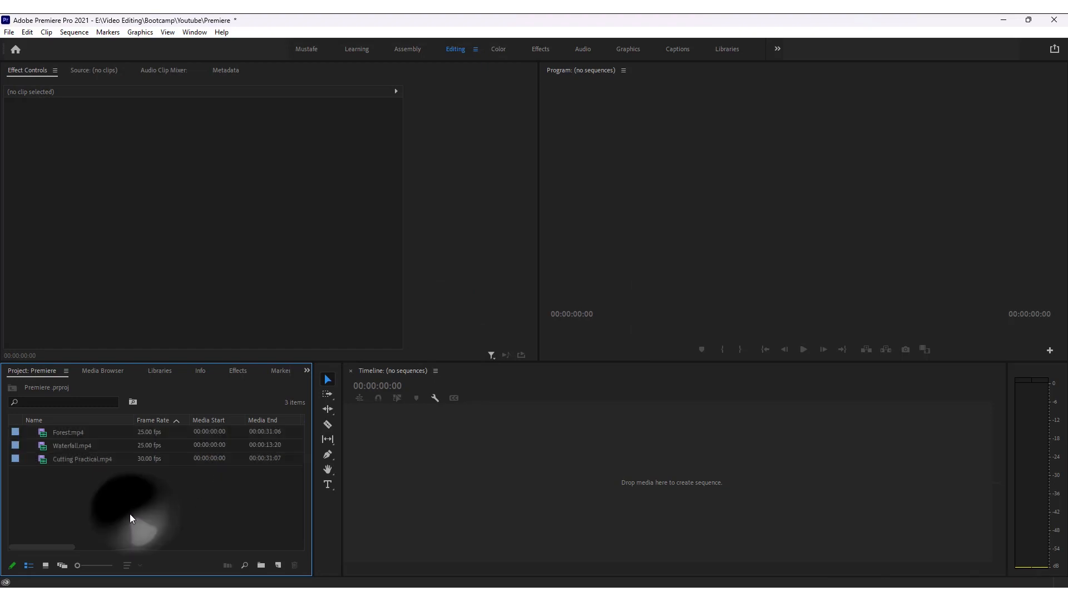
right_click(212, 495)
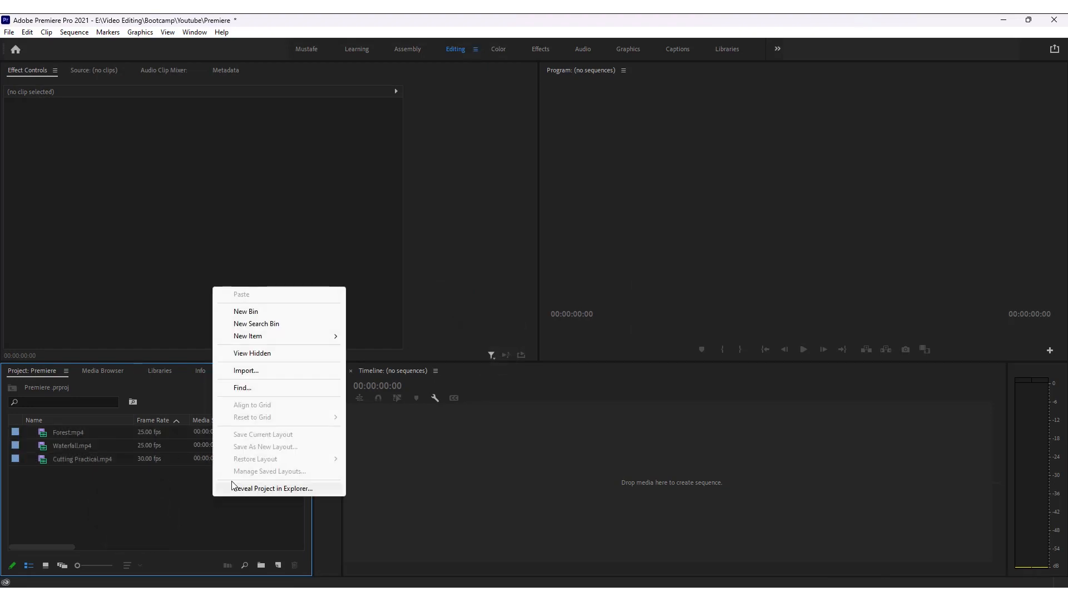
left_click(292, 370)
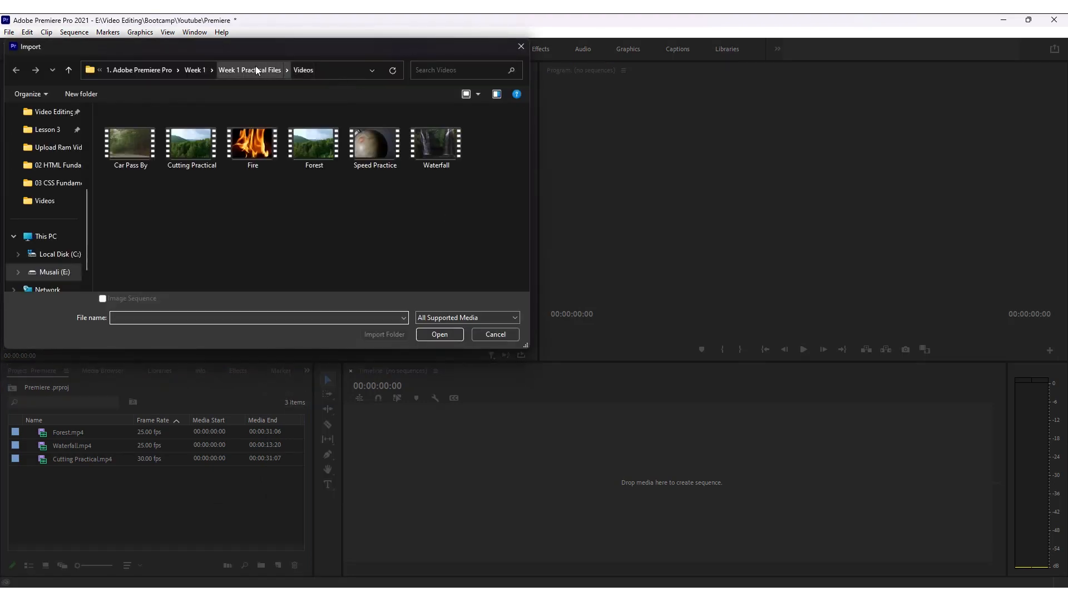
left_click(252, 70)
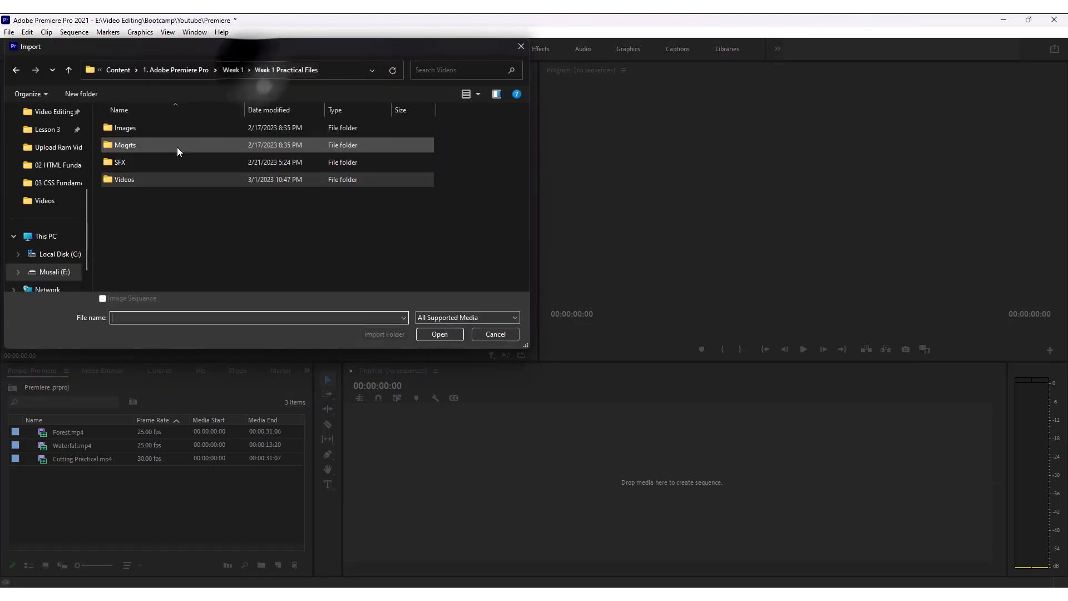
double_click(148, 166)
left_click(149, 131)
left_click(147, 229, "shift")
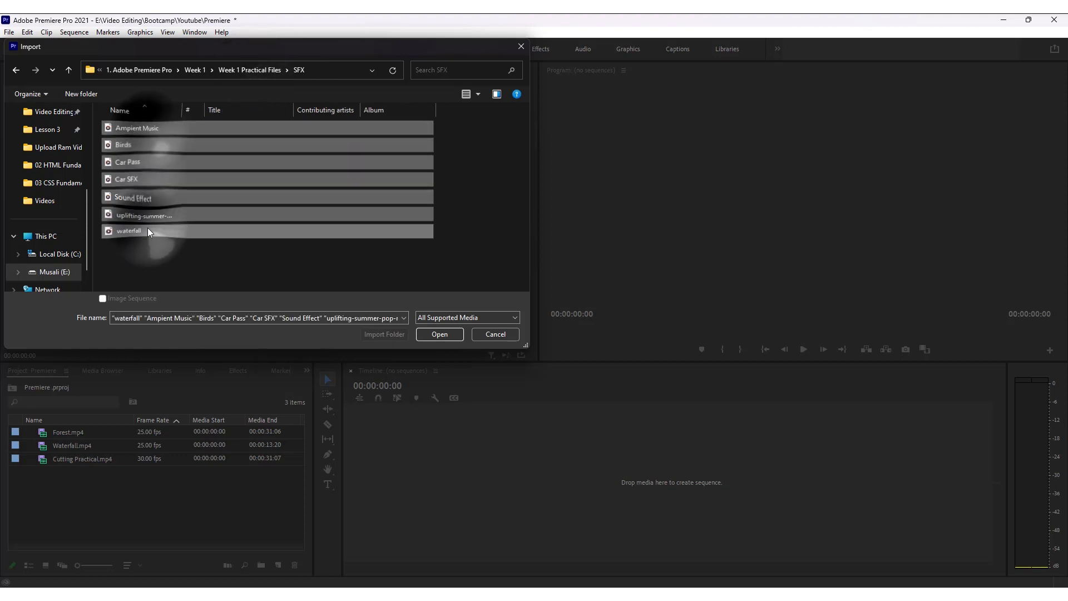
key("Return")
left_click(95, 447)
key("Delete")
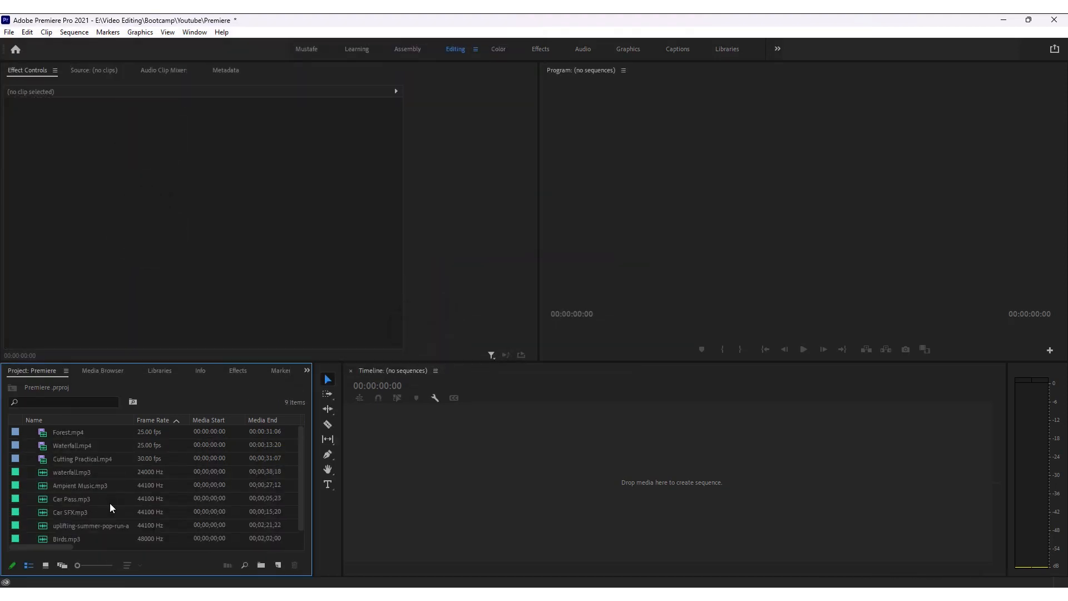
Preview the imported project items as thumbnails in icon view, and return to list view.
left_click(101, 448)
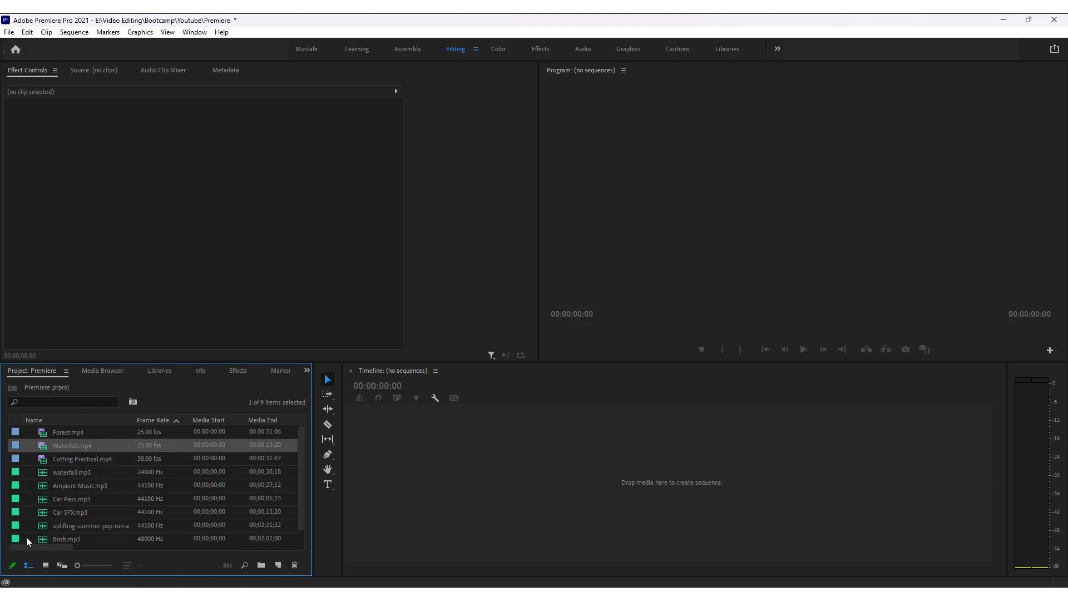
left_click(47, 566)
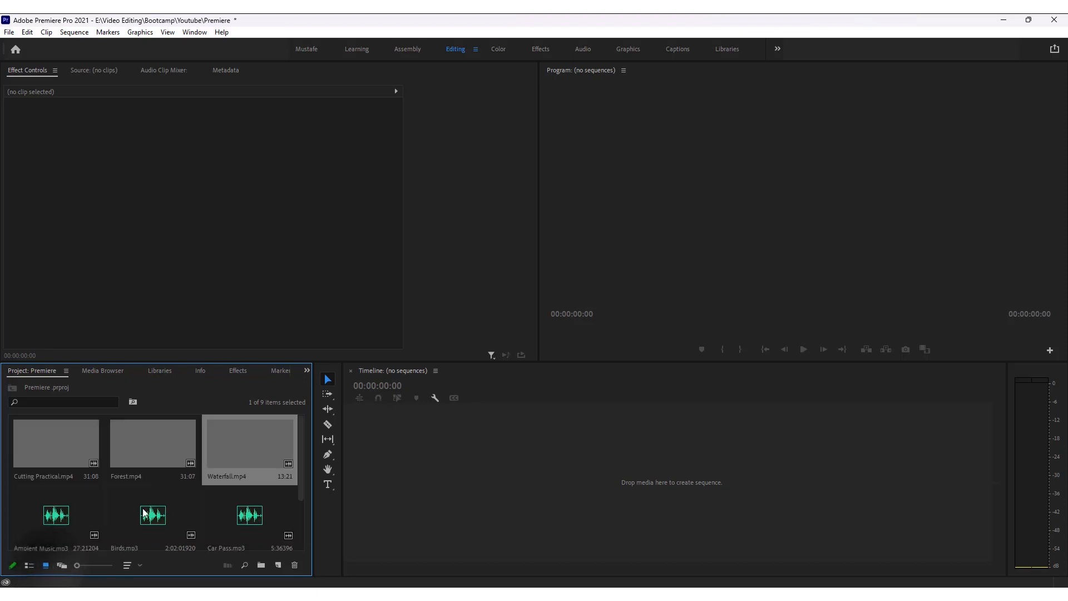
left_click(44, 436)
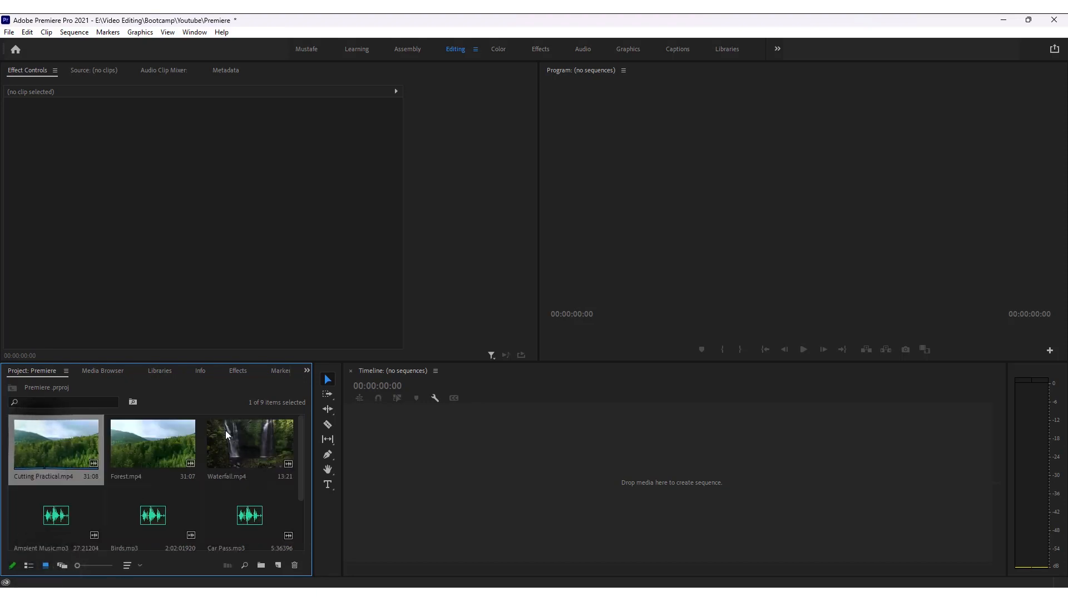
scroll(102, 497, "down", 2)
scroll(102, 496, "up", 2)
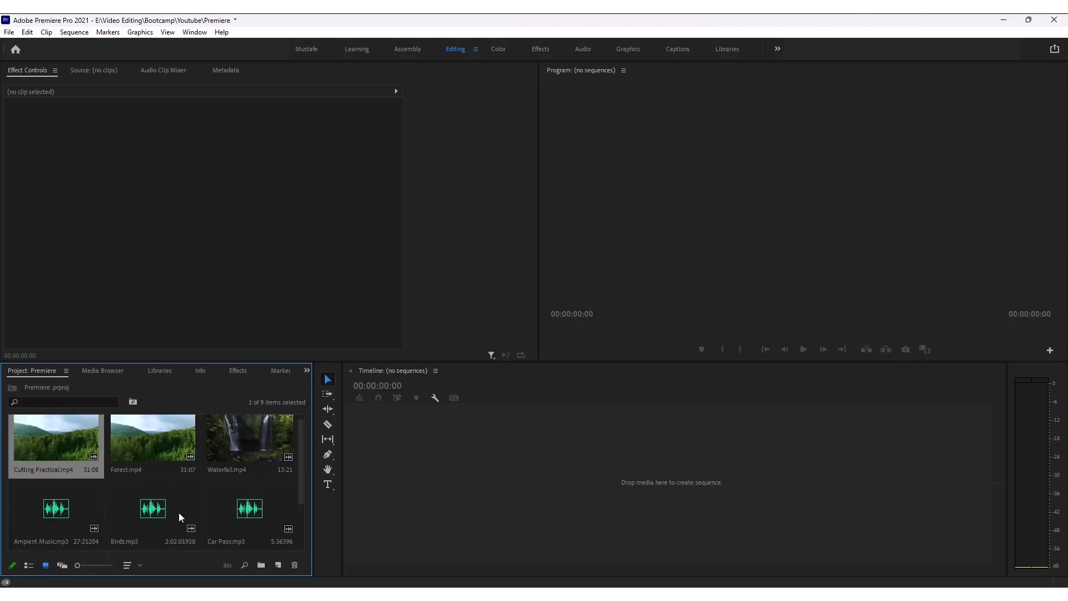
left_click(30, 565)
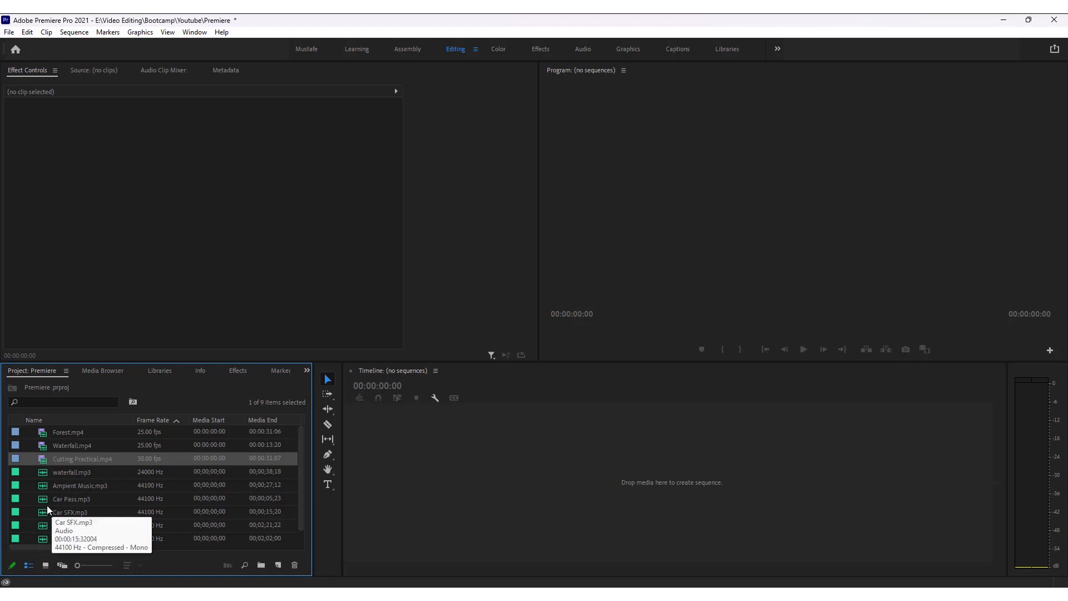
Create a new bin named Videos in the project.
mouse_move(139, 513)
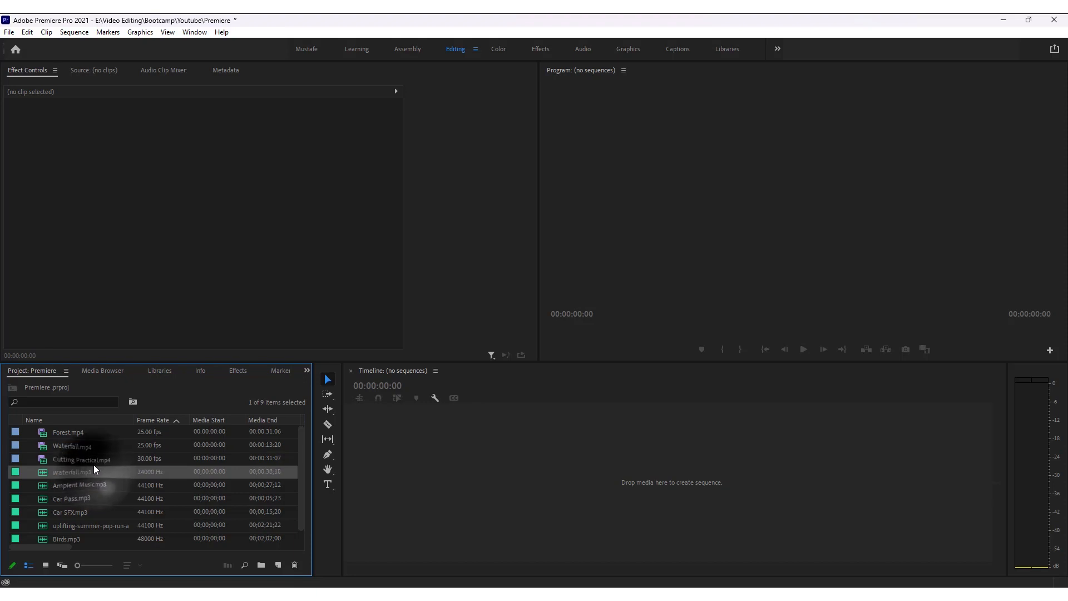
left_click(72, 432, "shift")
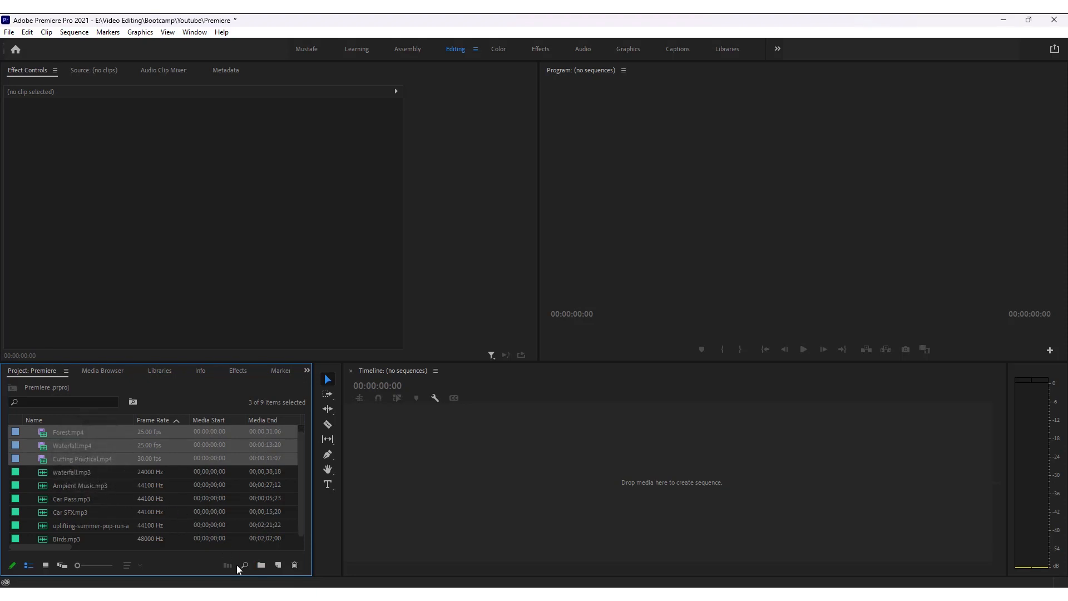
left_click(261, 564)
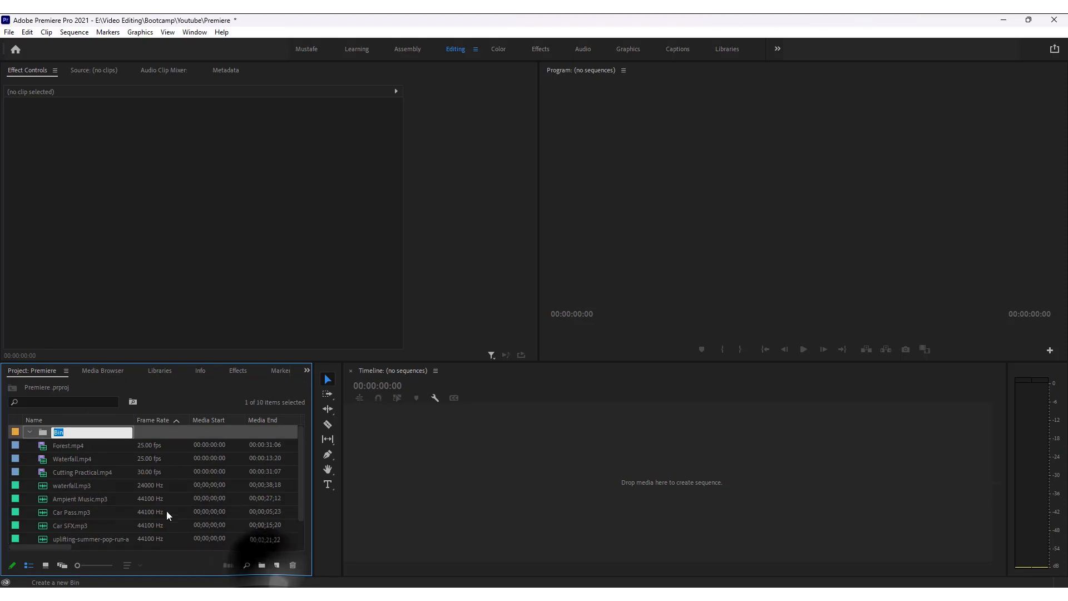
type("Vid")
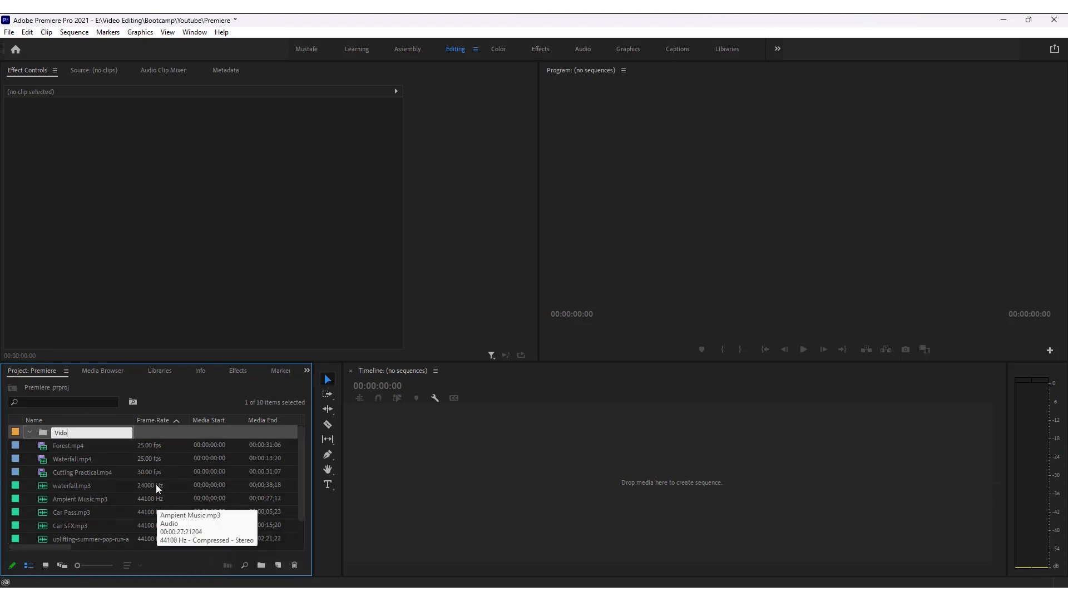
type("eos")
mouse_move(72, 445)
left_mouse_down()
mouse_move(81, 435)
mouse_move(72, 433)
left_mouse_up()
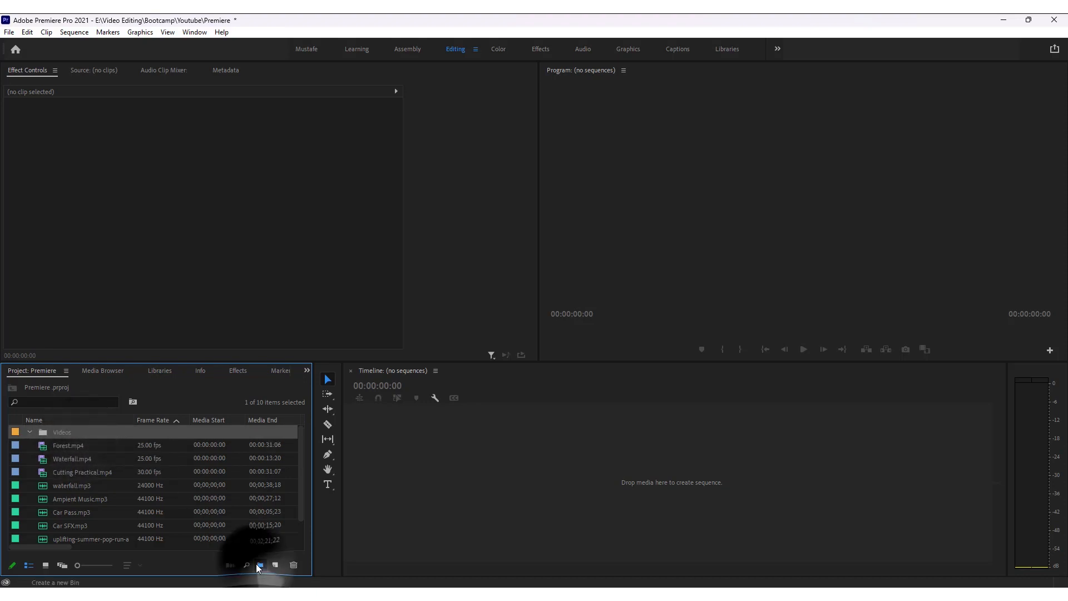
left_click(101, 459)
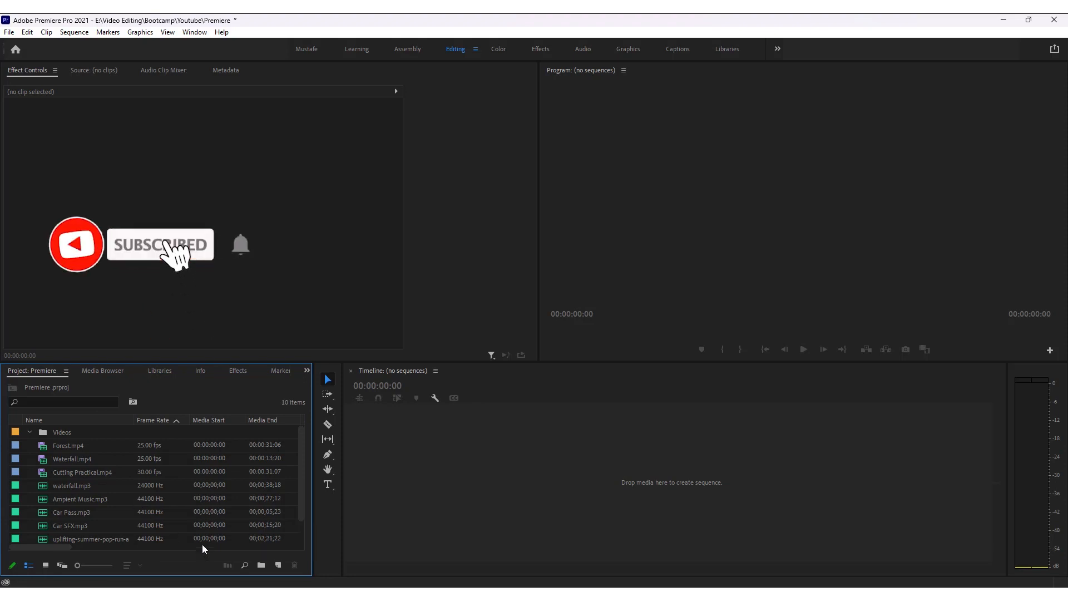
Create a second bin named Sound in the project, alongside the Videos bin.
left_click(262, 566)
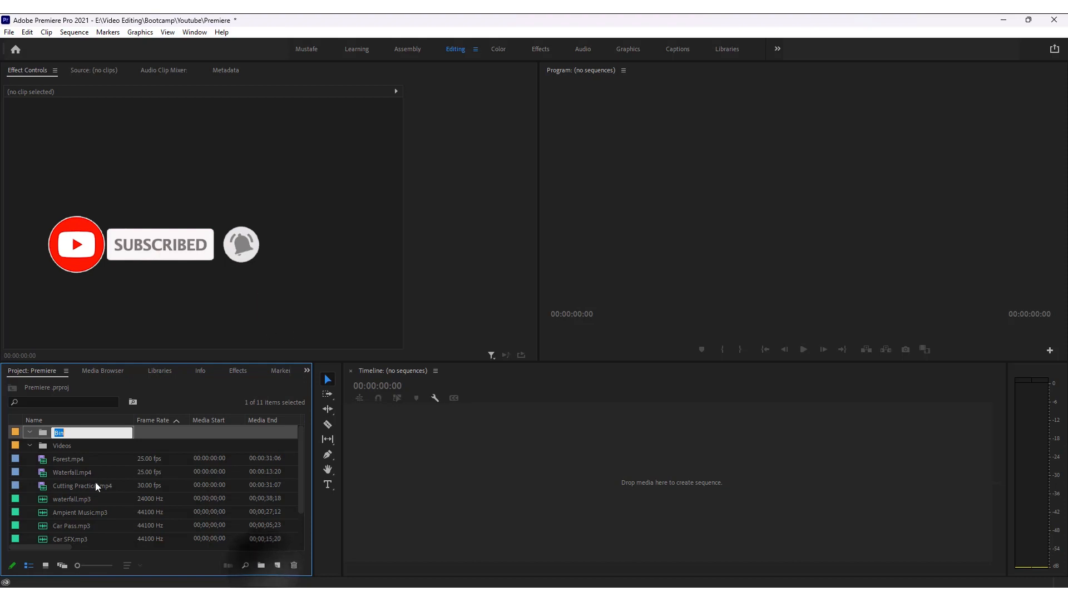
type("Music")
key("ctrl+a")
type("Sound")
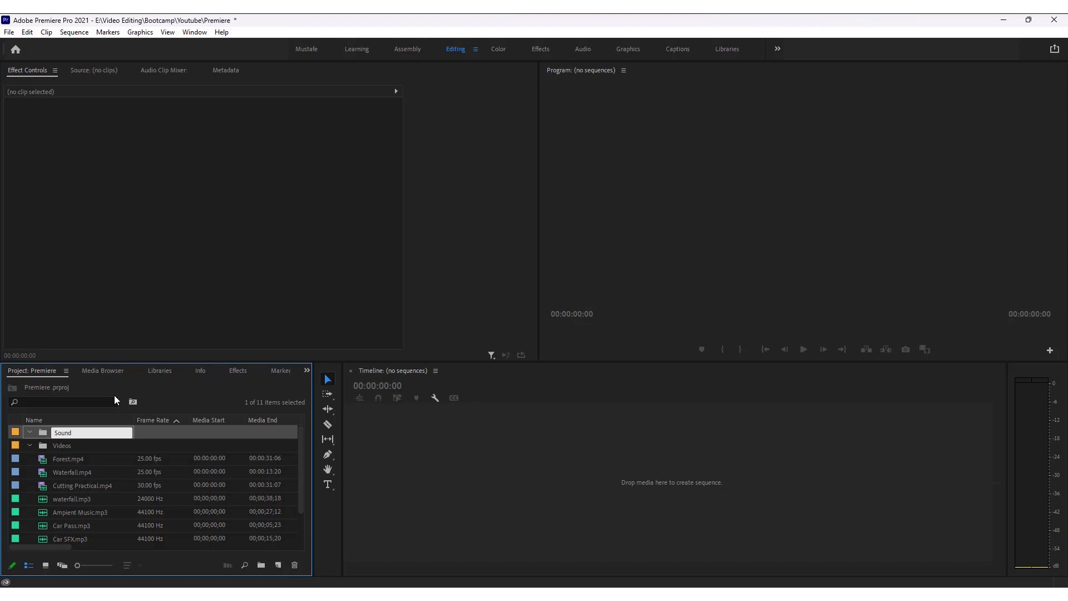
Move Forest.mp4, Waterfall.mp4 and Cutting Practical.mp4 into the Videos bin.
left_click(99, 486)
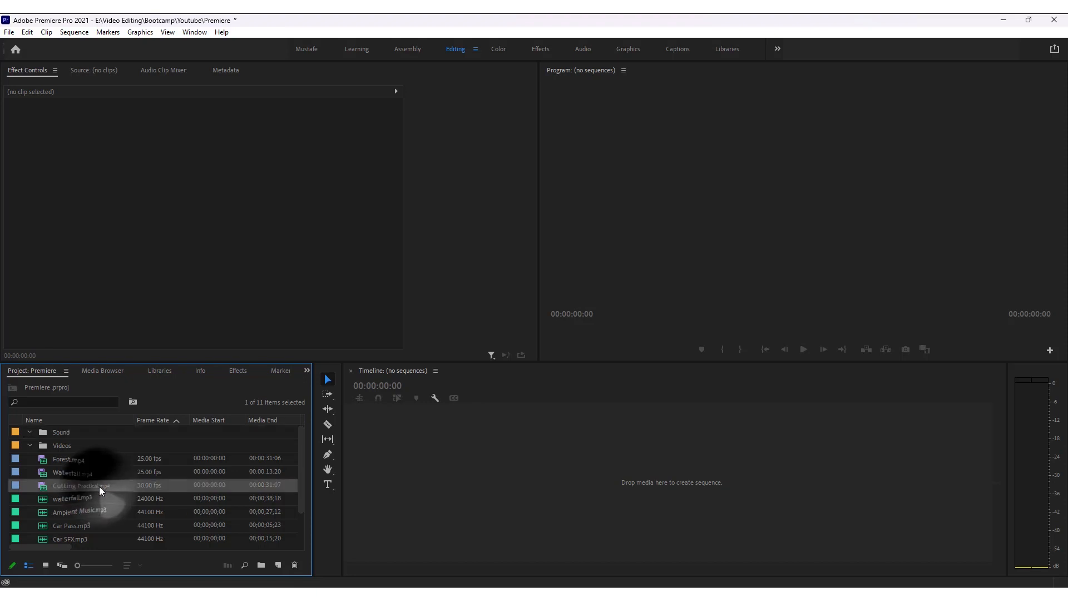
left_click(69, 463, "shift")
left_click_drag(69, 463, 70, 488)
left_click(70, 489)
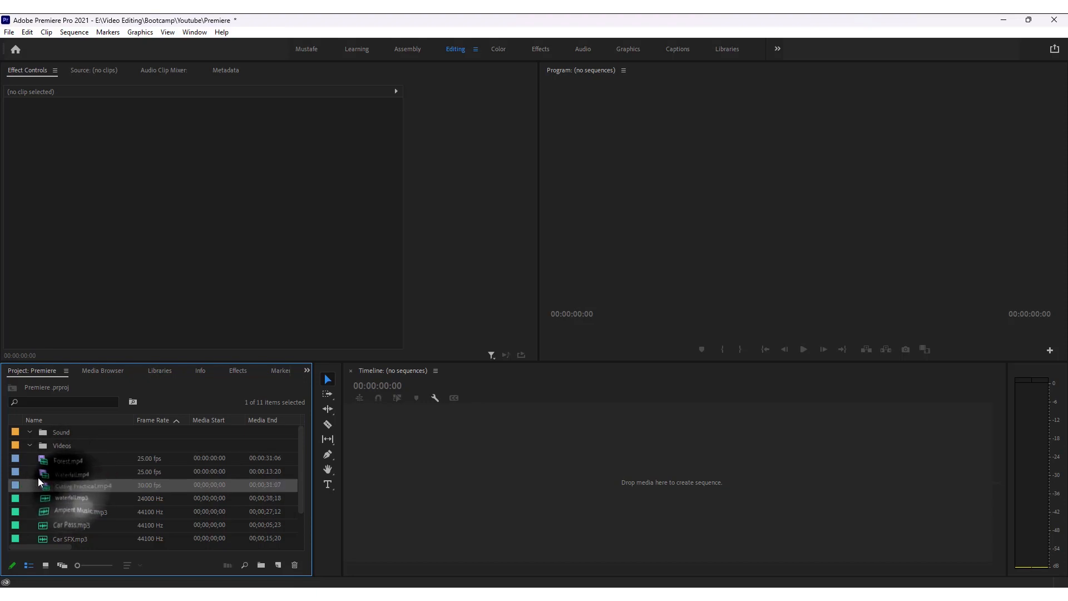
left_click(81, 463, "shift")
left_click_drag(69, 461, 70, 447)
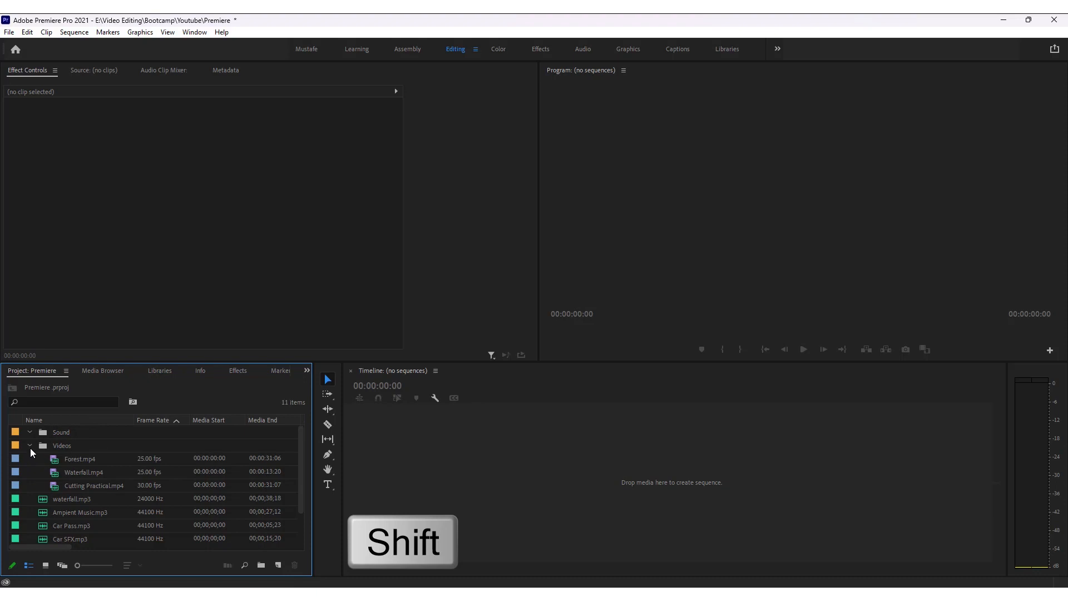
Check the clips inside the Videos bin and collapse the bin.
left_click(29, 445)
left_click(29, 445)
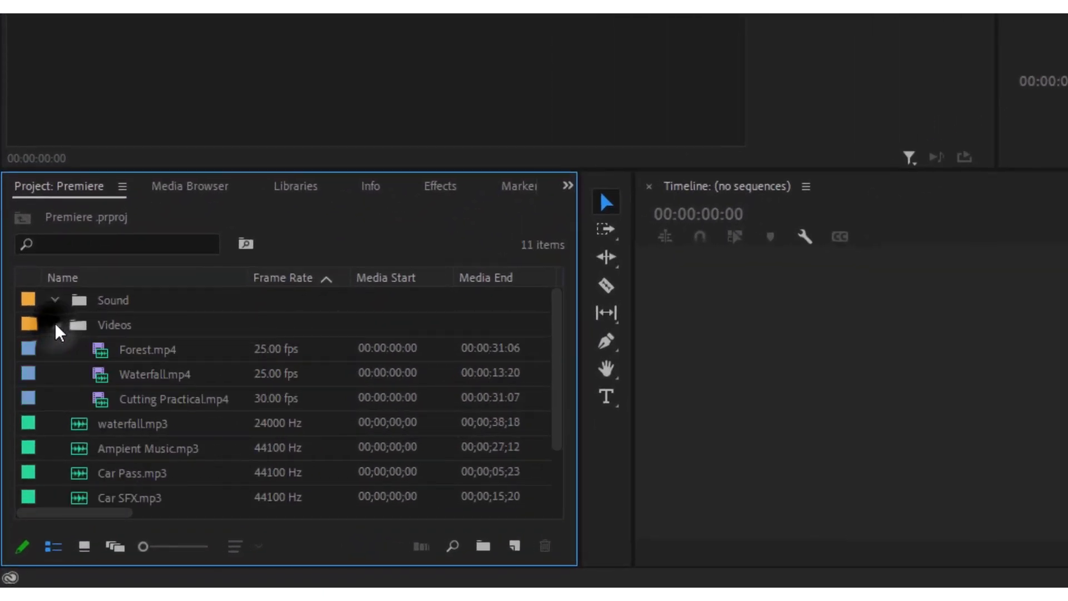
left_click(126, 349)
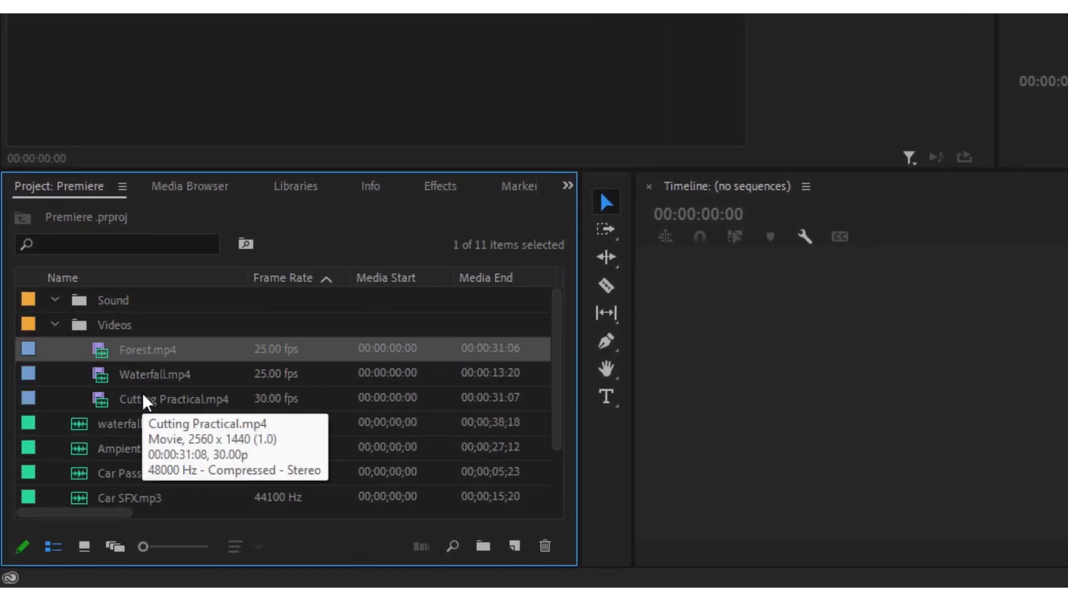
left_click(55, 326)
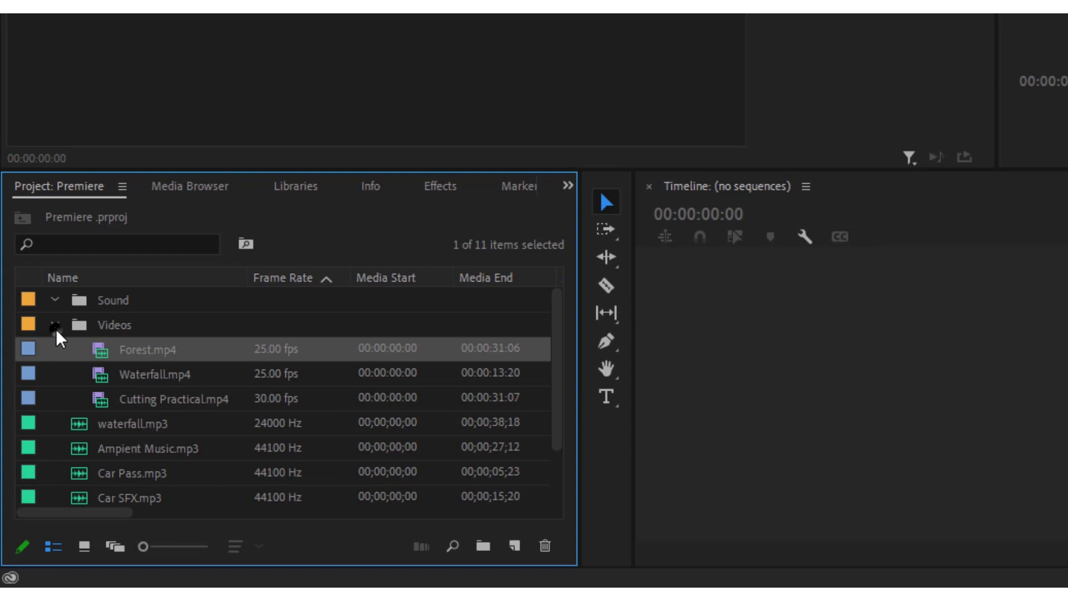
left_click(98, 328)
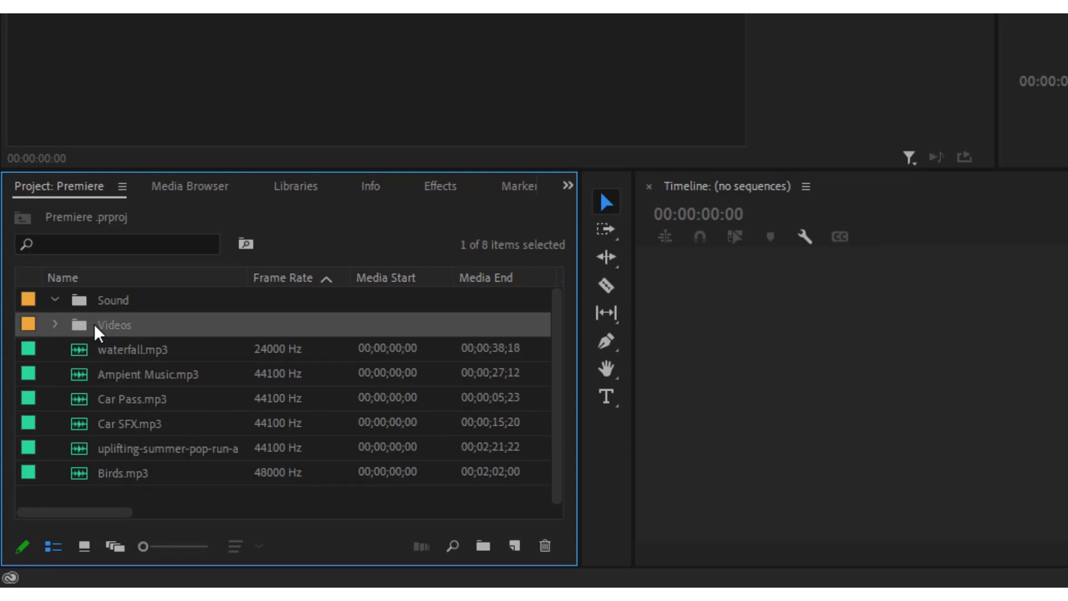
Move the six audio files, from waterfall.mp3 to Birds.mp3, into the Sound bin and collapse the bin.
left_click(127, 351)
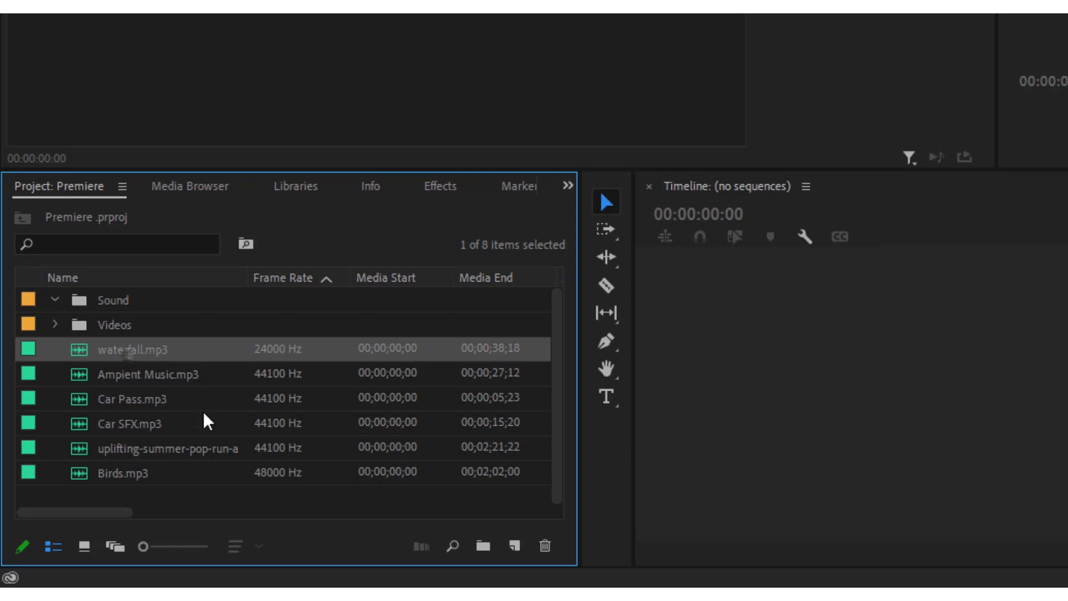
left_click(157, 473, "shift")
left_click_drag(158, 472, 117, 305)
left_click(54, 300)
left_click(82, 362)
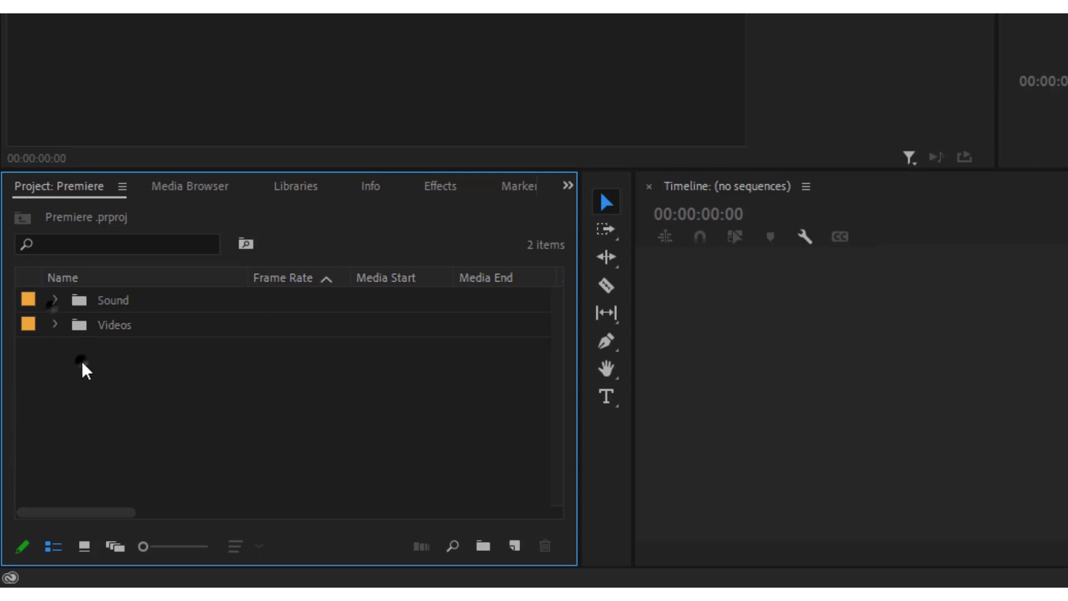
left_click(102, 327)
left_click(103, 301)
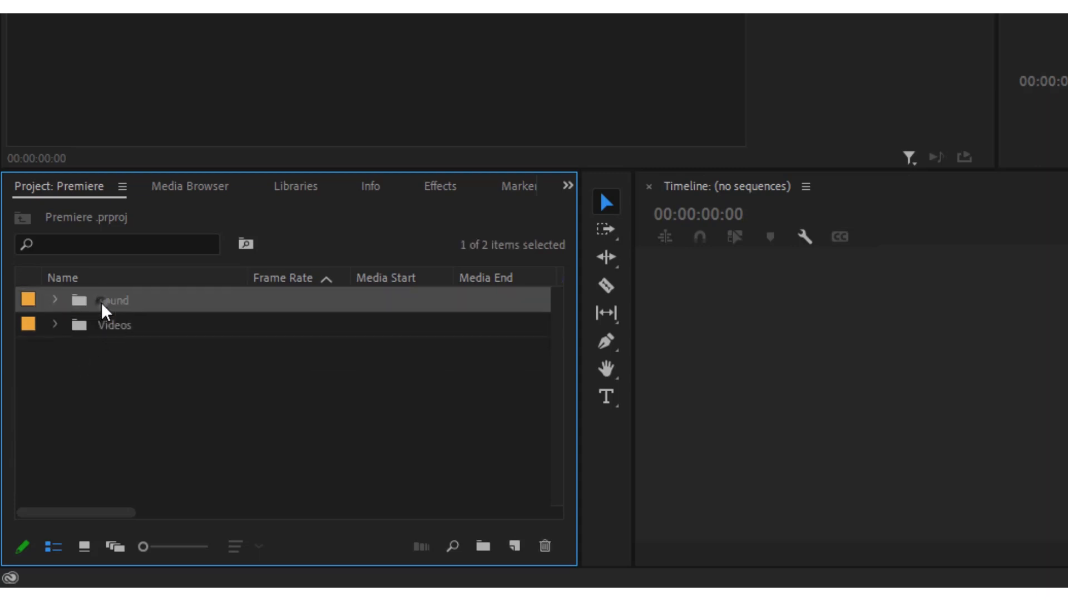
left_click(82, 484)
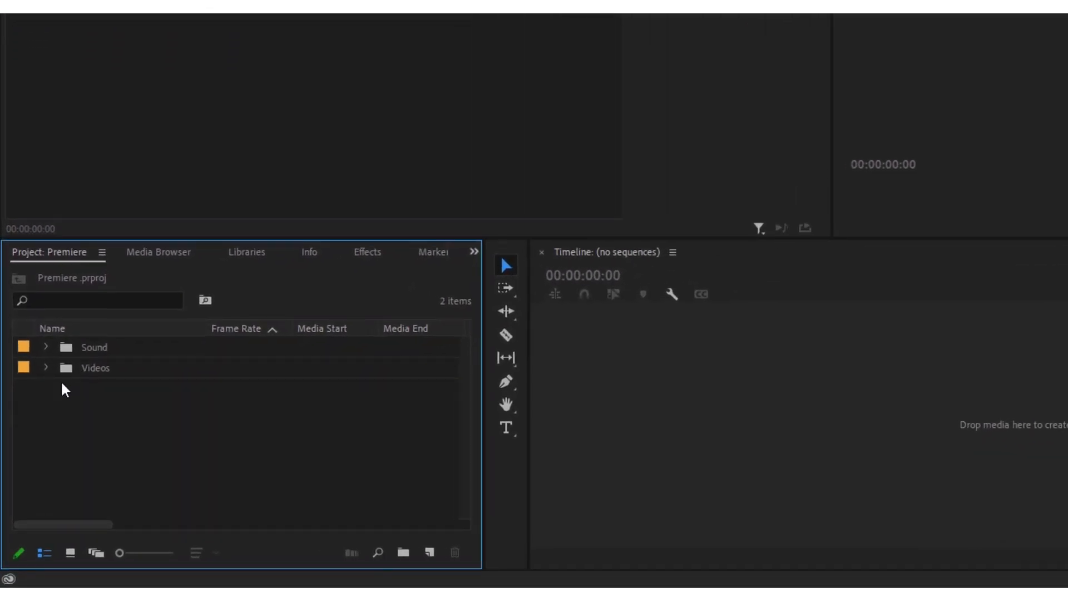
Expand the Videos bin and create a new sequence by placing Forest.mp4 in the empty timeline.
left_click(44, 367)
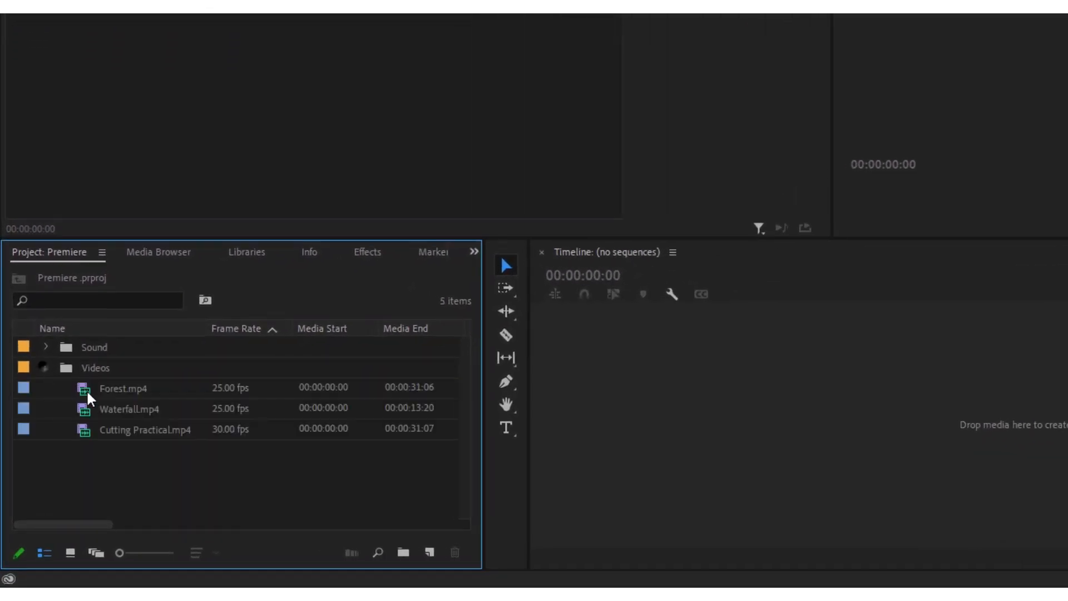
left_click_drag(105, 451, 123, 396)
left_click(144, 474)
left_click(123, 391)
left_click_drag(114, 391, 622, 374)
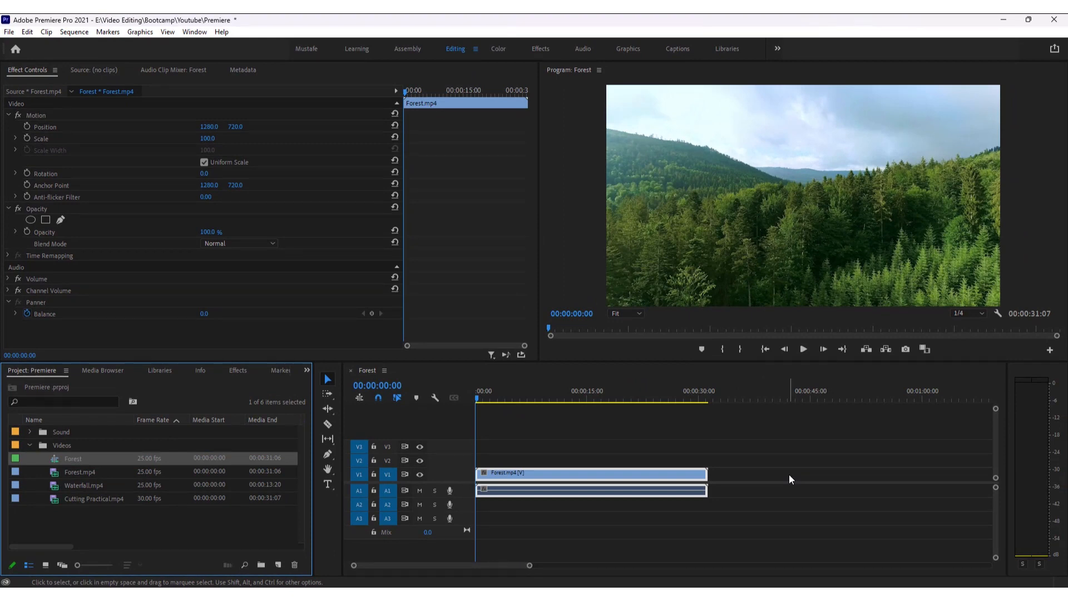
left_click(161, 520)
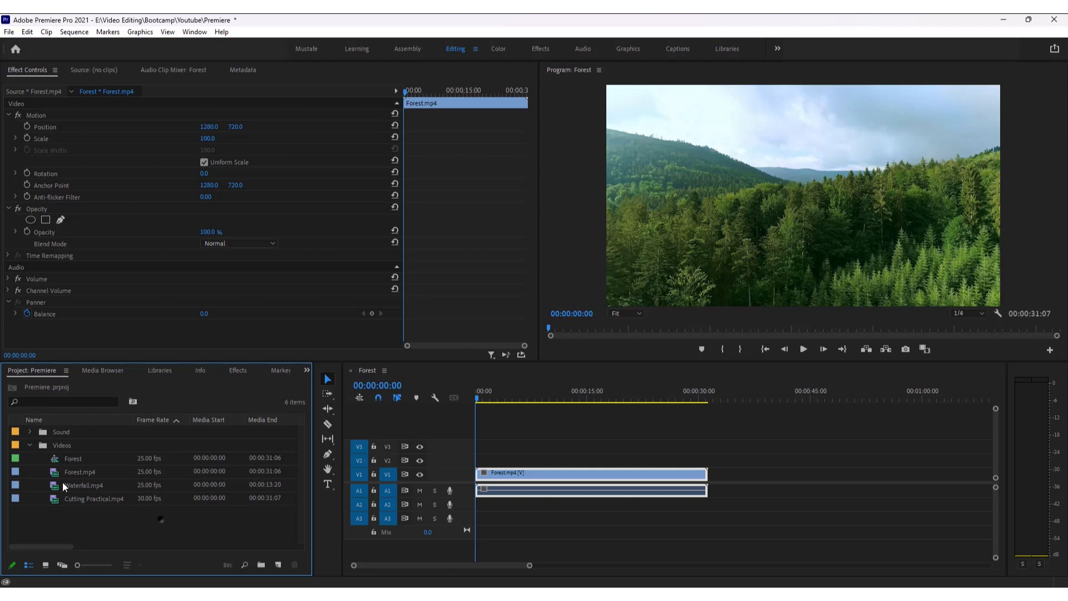
left_click(64, 487)
left_click(570, 436)
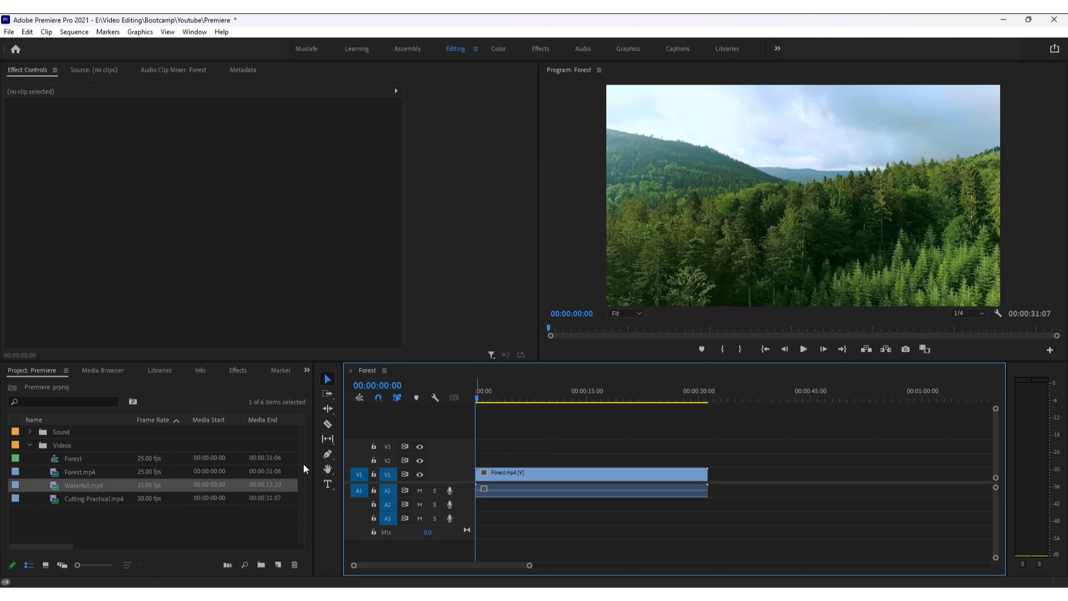
left_click(141, 533)
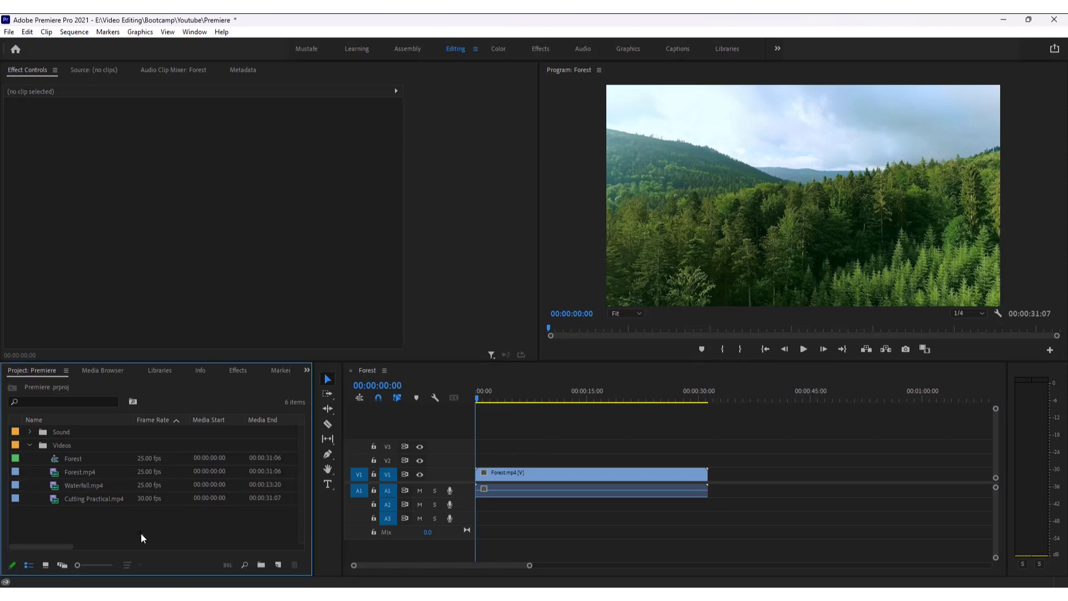
Examine the ARRI 1080p presets and the name setting for a new sequence, and cancel without creating one.
right_click(156, 524)
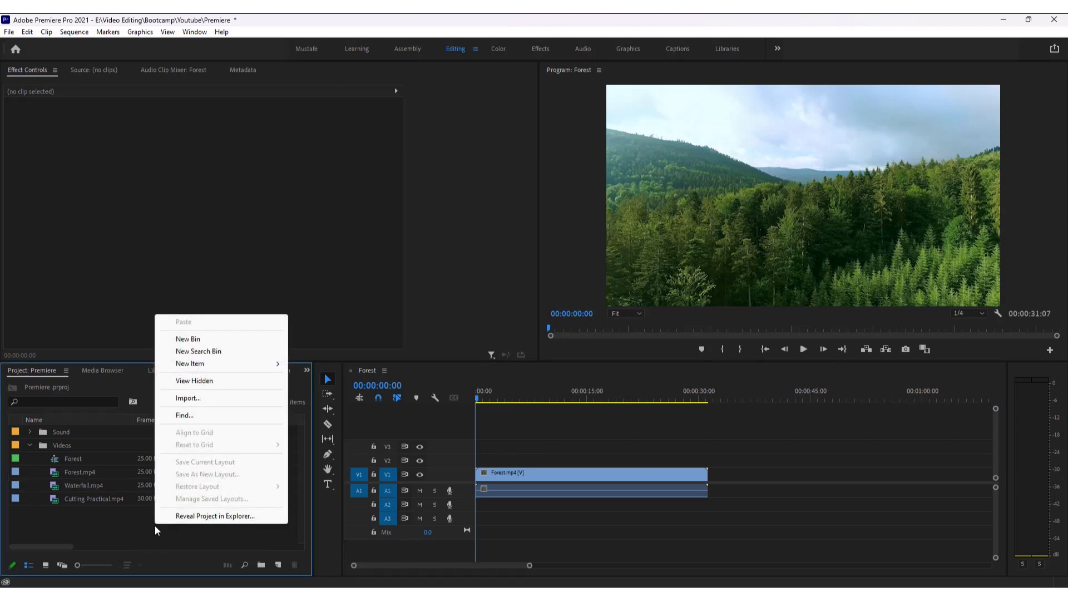
mouse_move(232, 366)
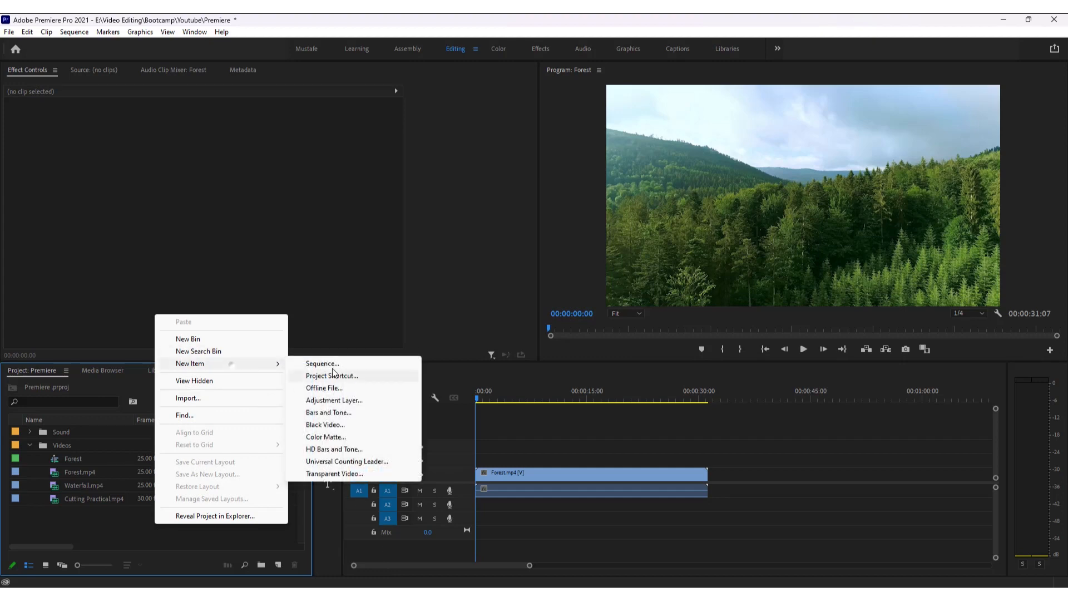
left_click(332, 364)
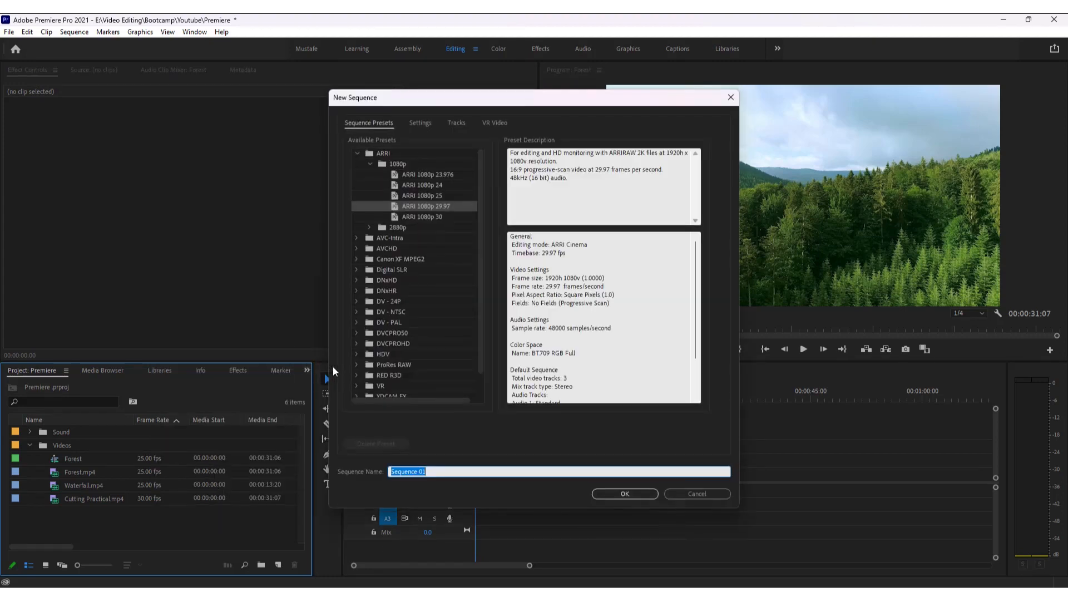
left_click(385, 153)
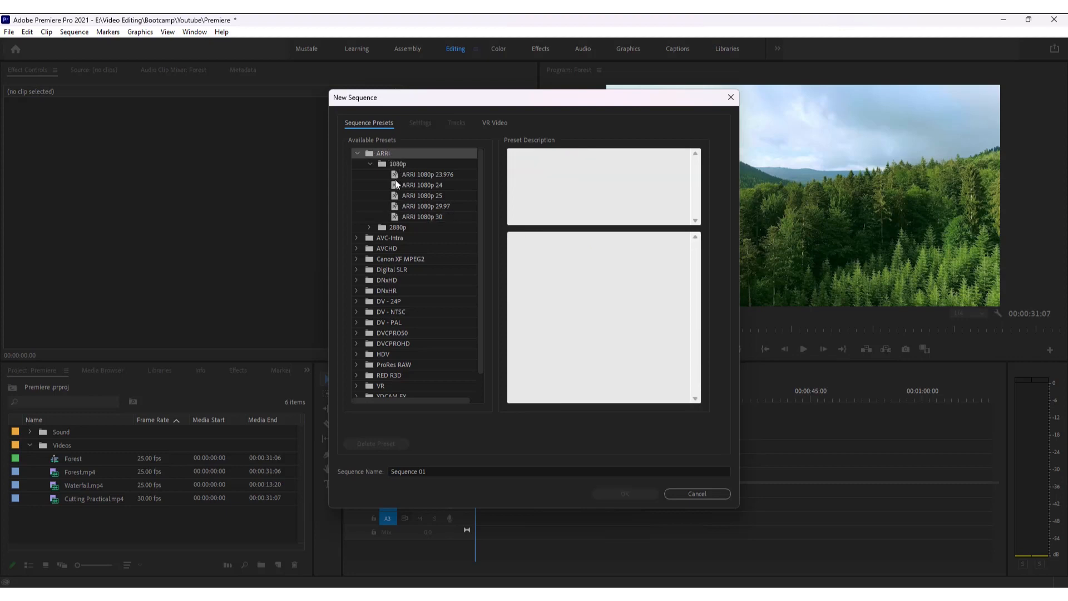
left_click(409, 165)
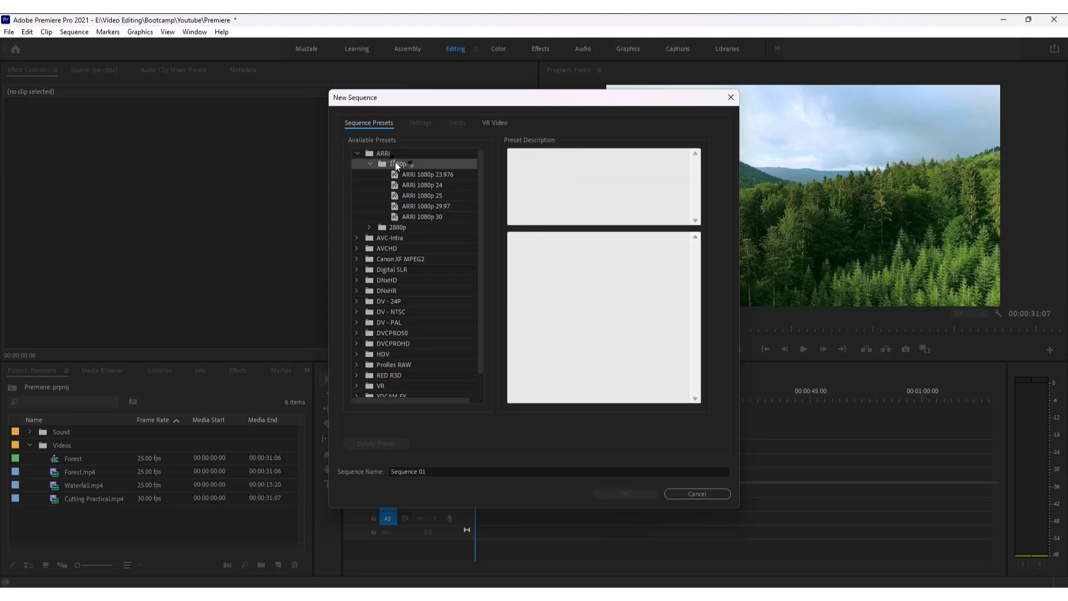
left_click(357, 152)
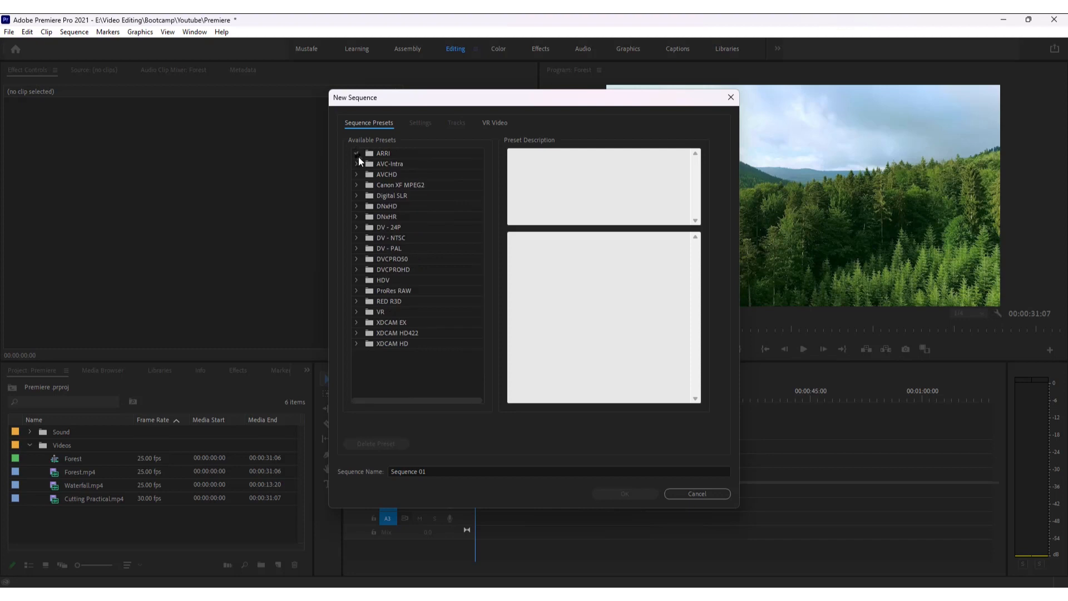
left_click(359, 154)
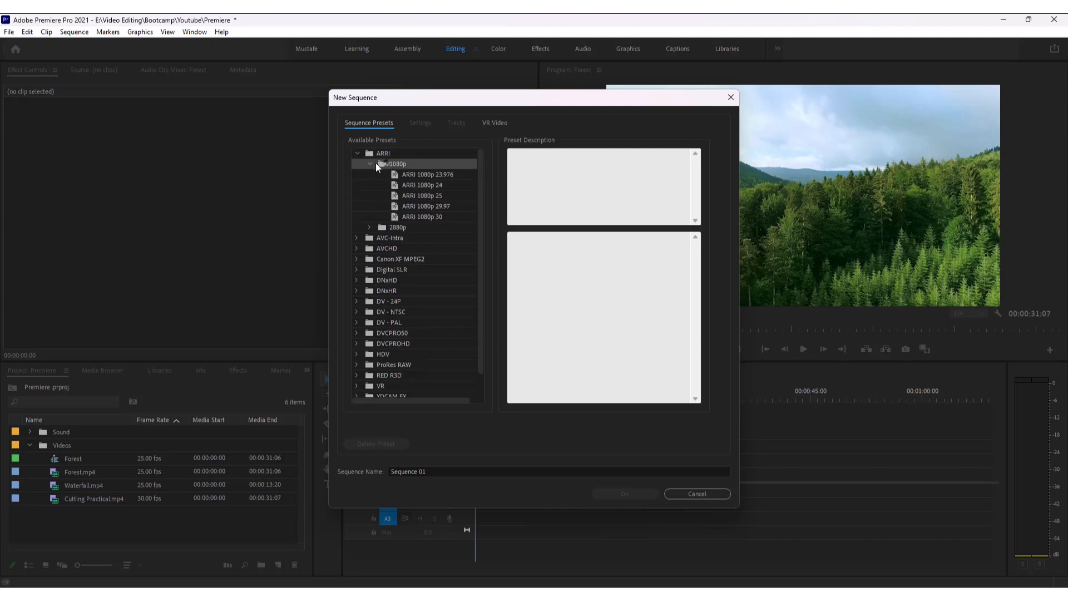
left_click(417, 198)
left_click(422, 205)
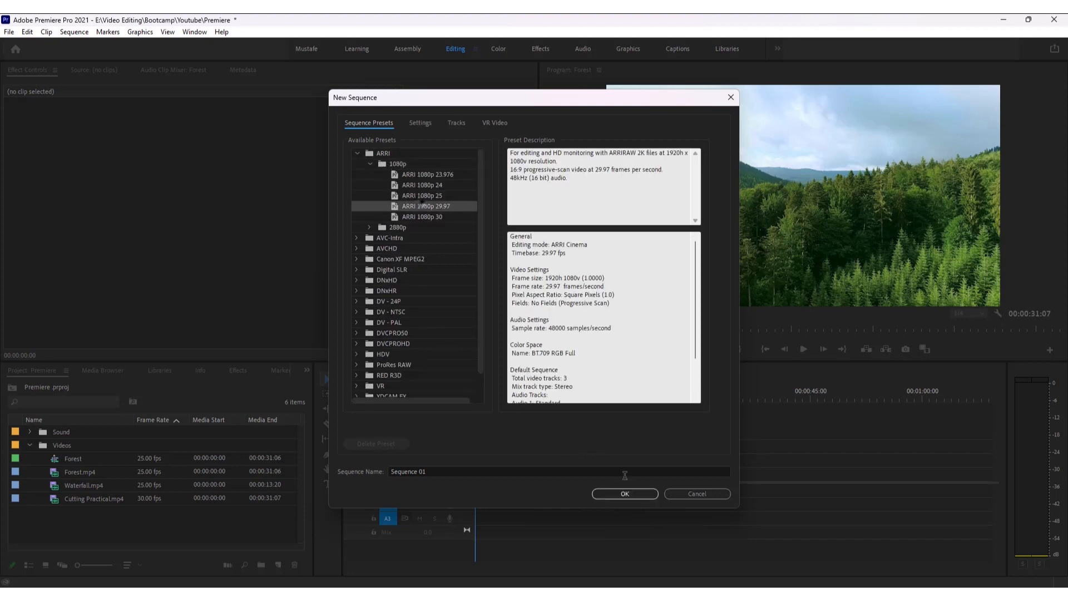
left_click(499, 471)
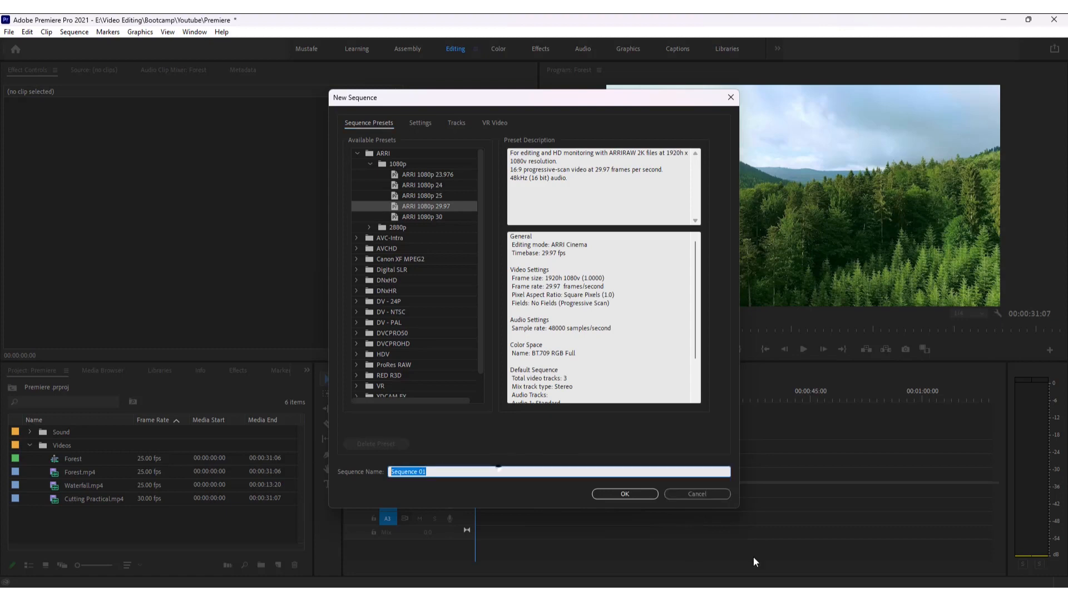
left_click(697, 494)
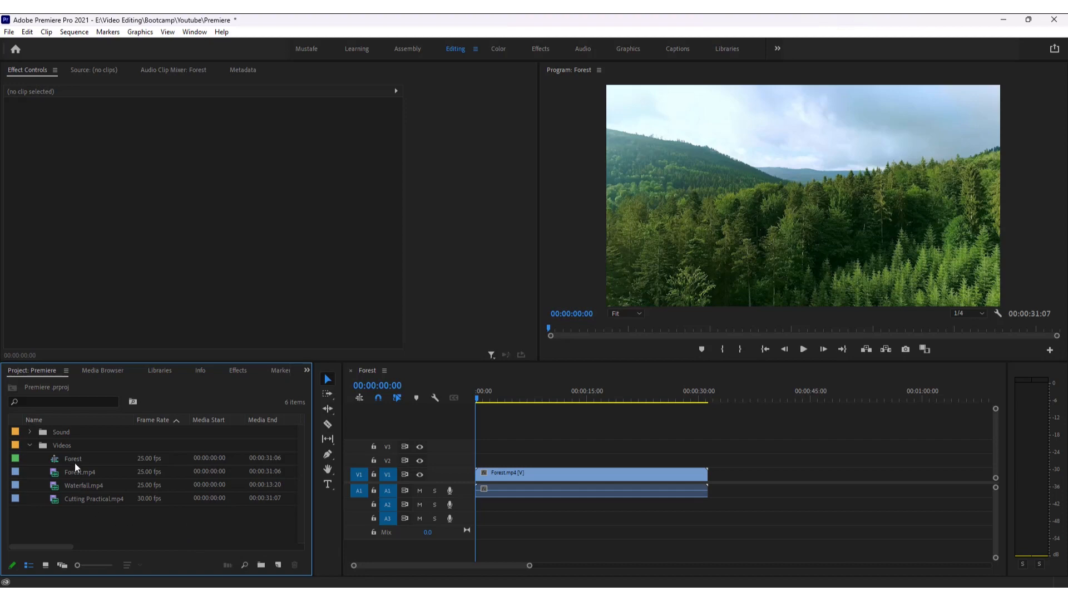
left_click_drag(75, 463, 96, 463)
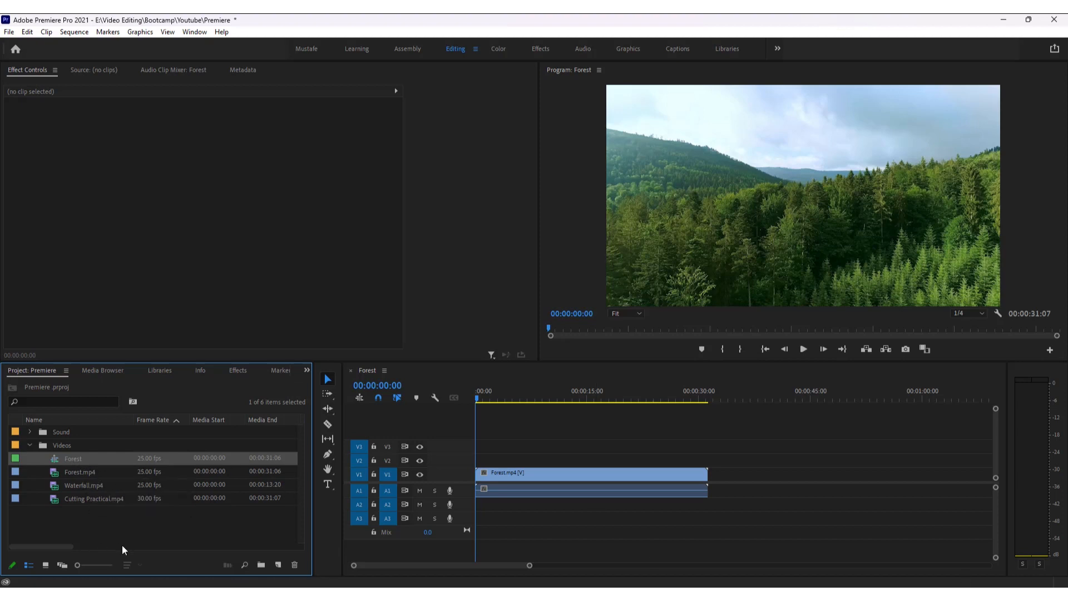
left_click(149, 526)
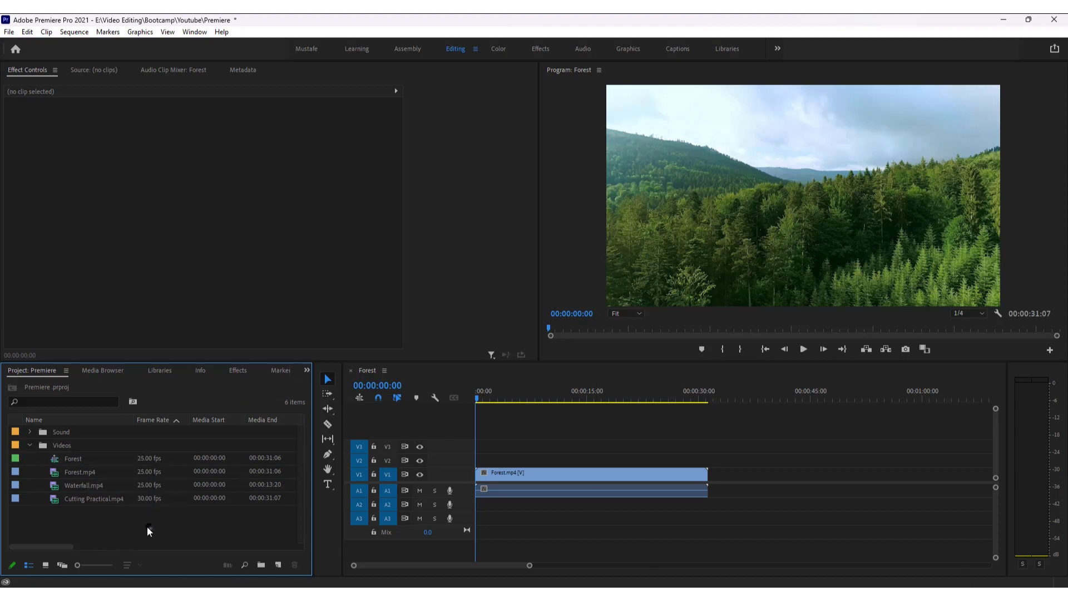
left_click(845, 149)
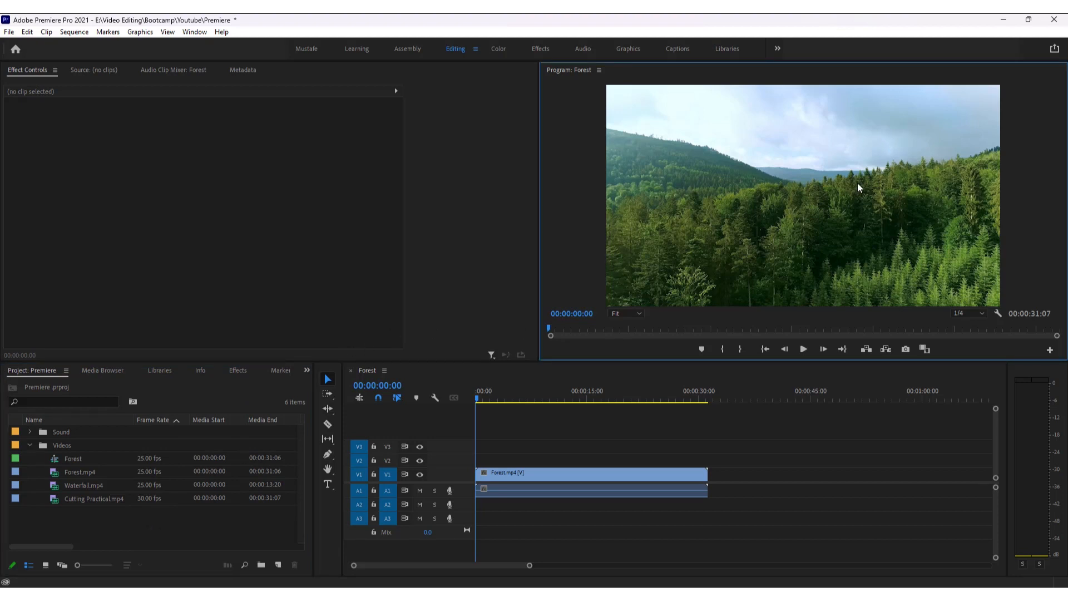
left_click(771, 492)
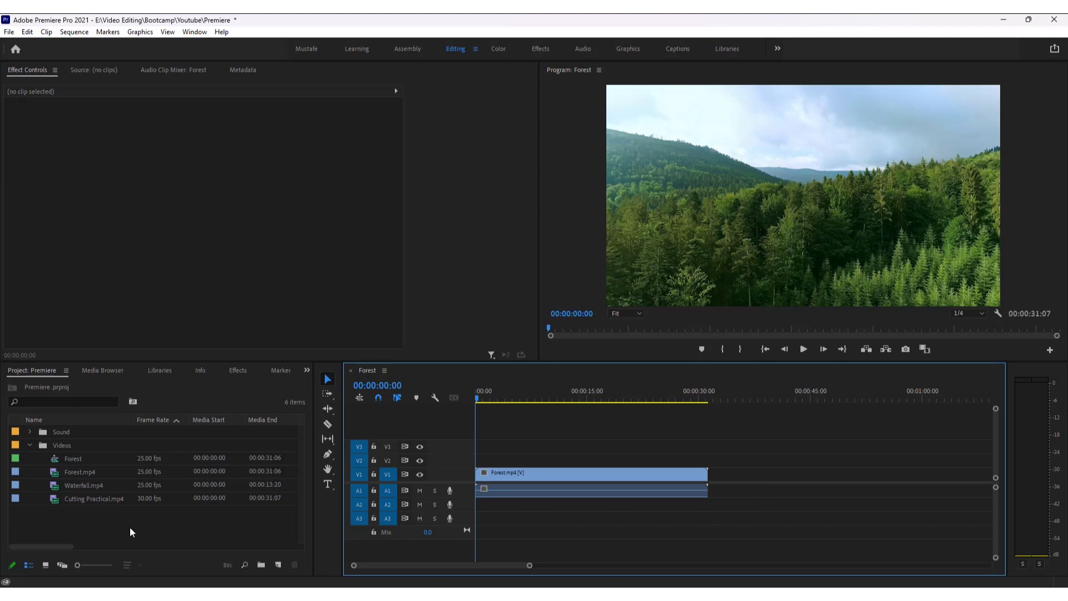
left_click(100, 500)
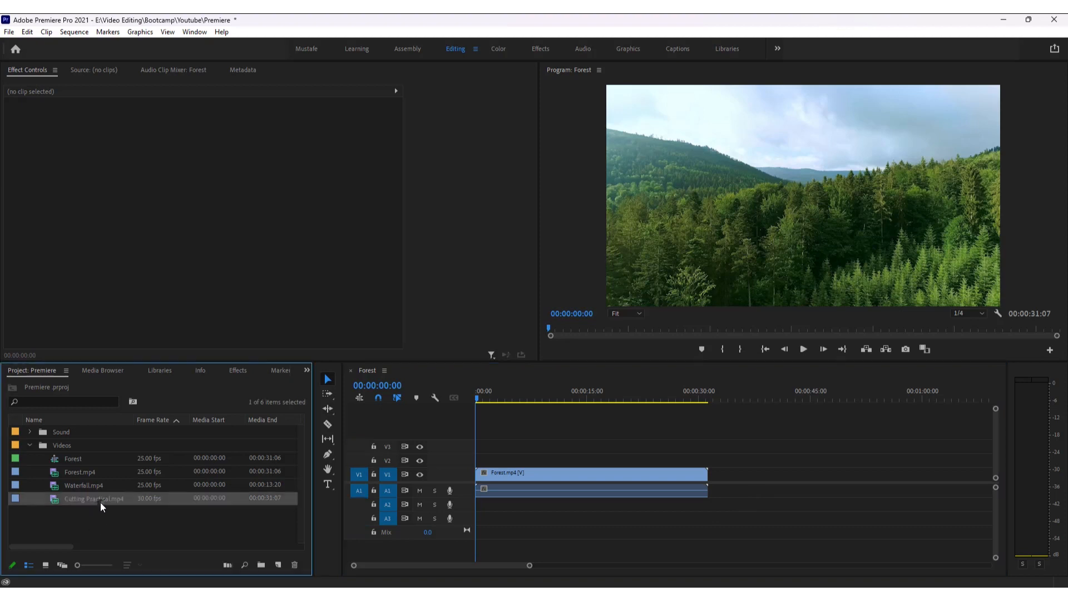
Preview Forest.mp4 in the Source Monitor, rewind it to the start, and load Car Pass By.mp4 there.
left_click(56, 471)
double_click(56, 472)
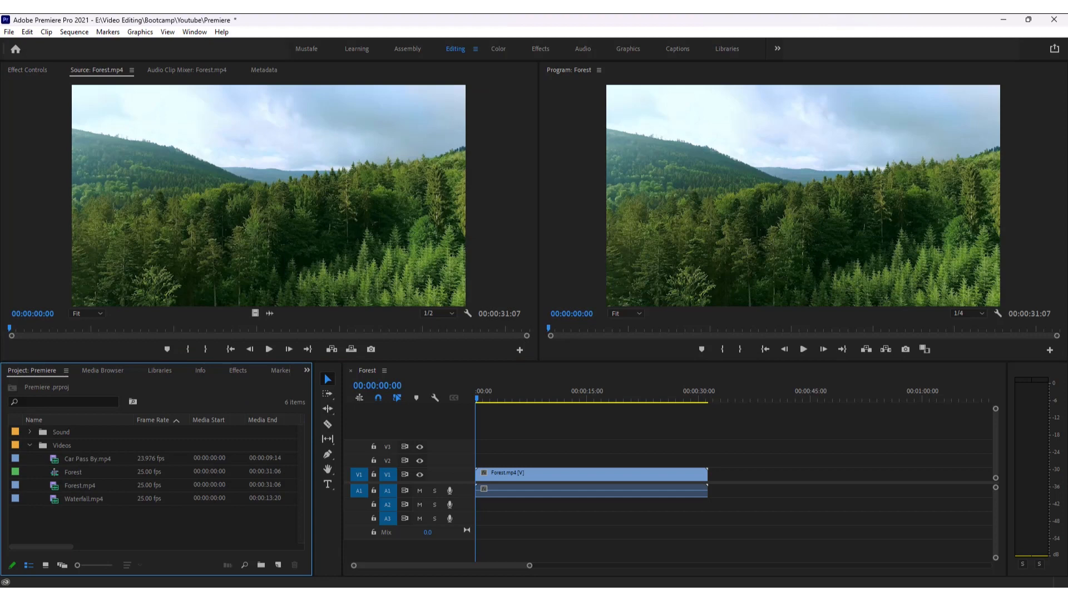
left_click(243, 268)
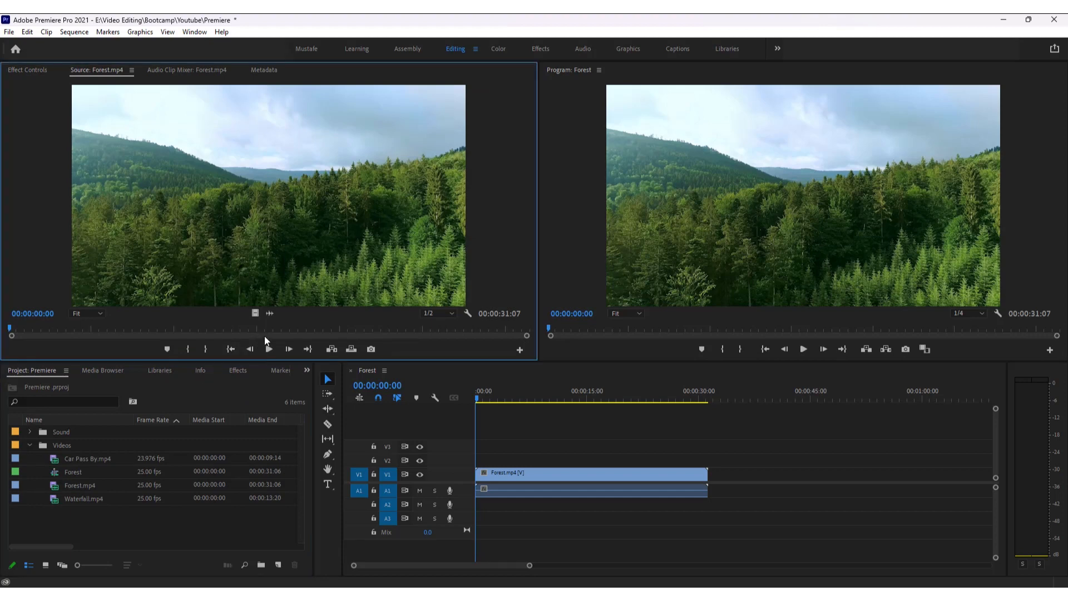
left_click(269, 349)
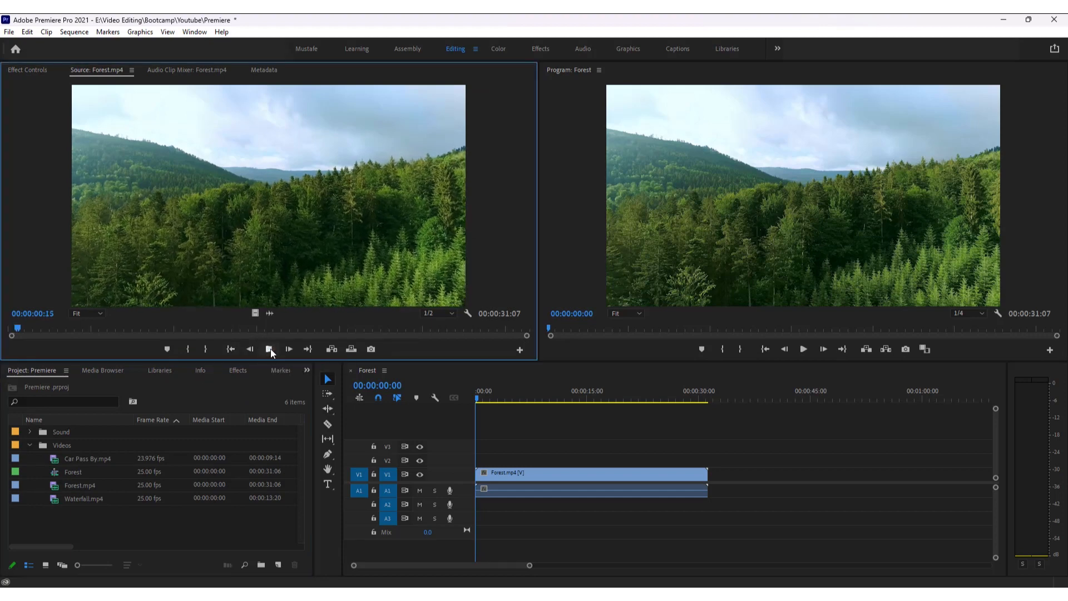
key("space")
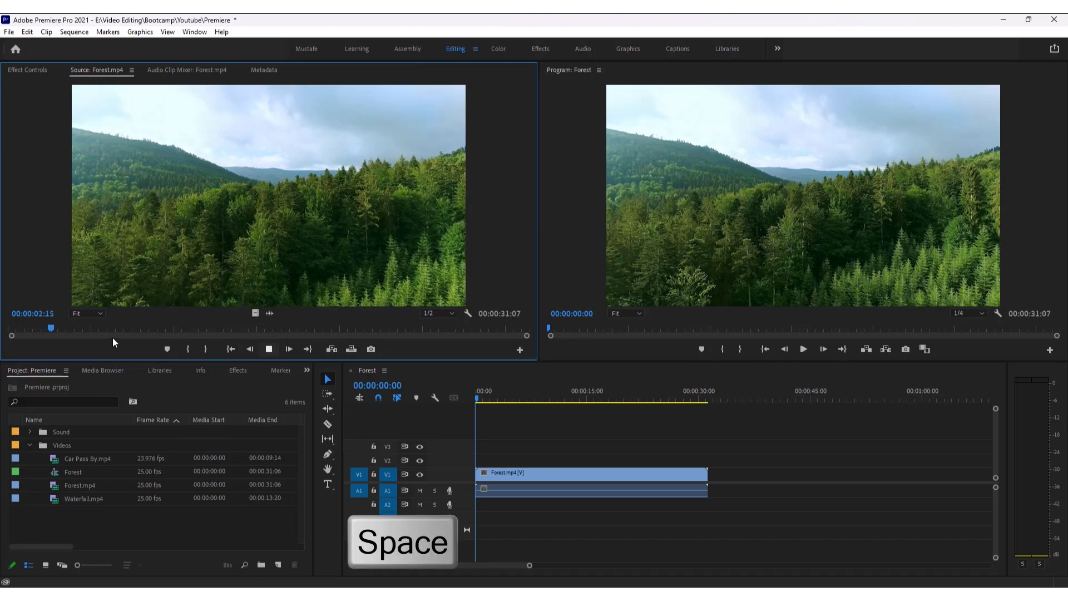
left_click_drag(129, 328, 9, 332)
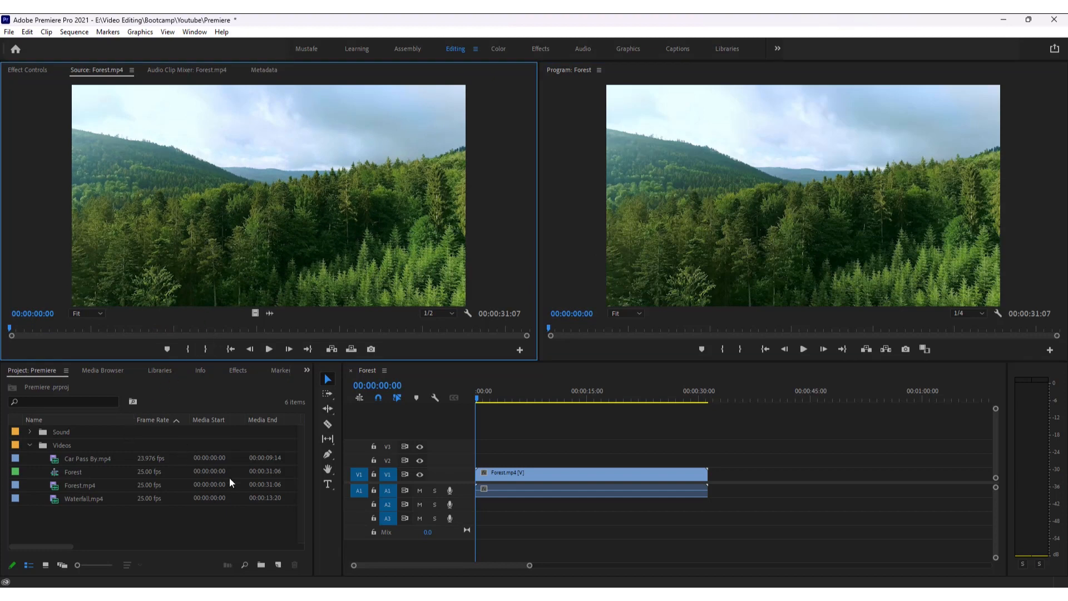
double_click(102, 457)
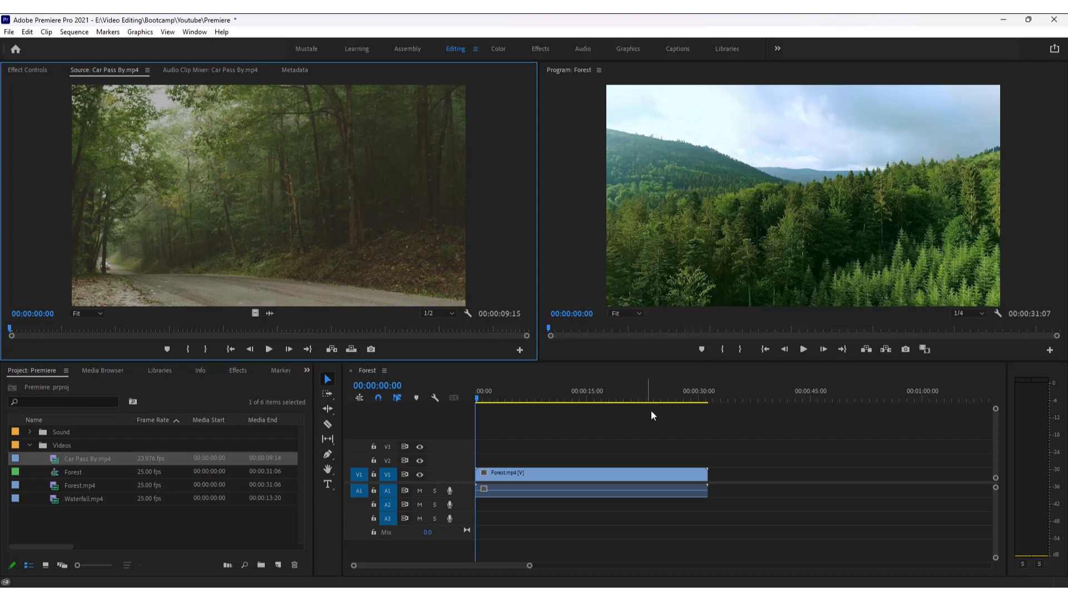
Split the Forest.mp4 clip in the timeline with the Razor tool at 00:00:22:12 and at about 27 seconds, and return to the Selection tool.
left_click(679, 461)
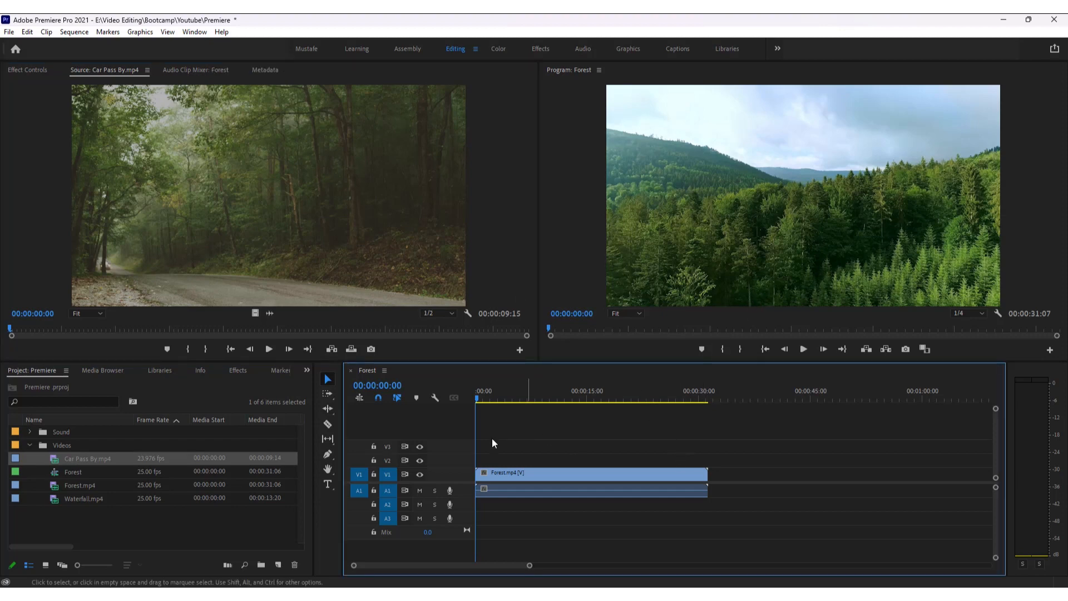
left_click_drag(502, 388, 567, 375)
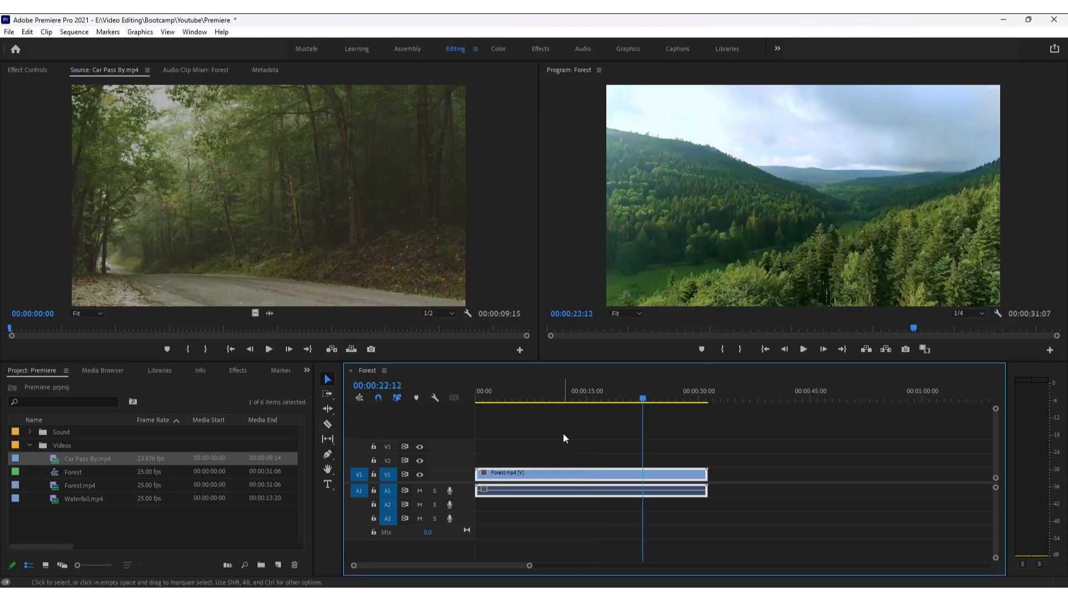
left_click(328, 425)
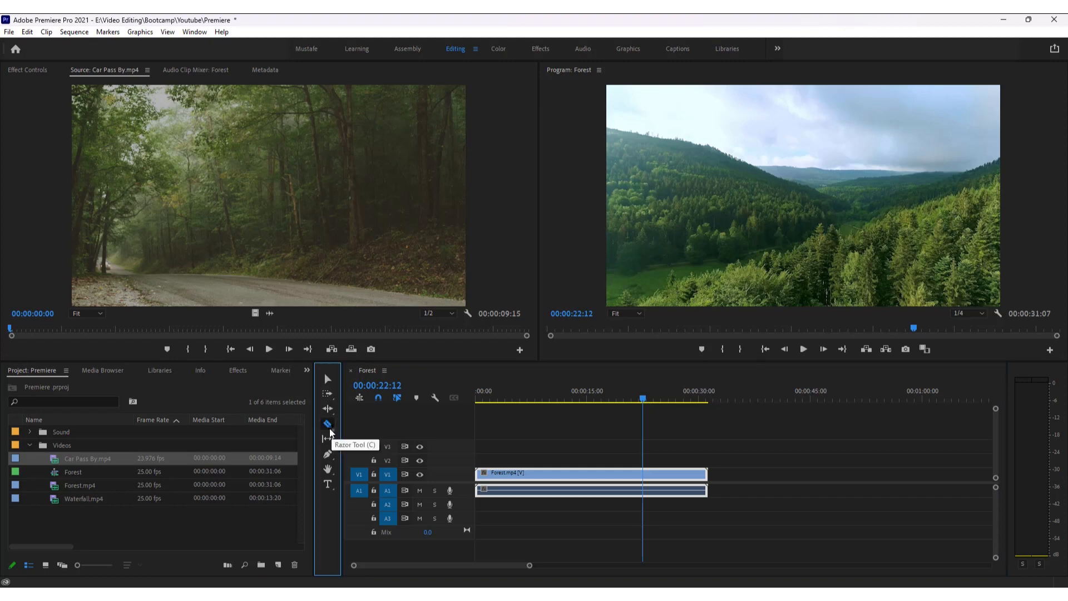
left_click(645, 489)
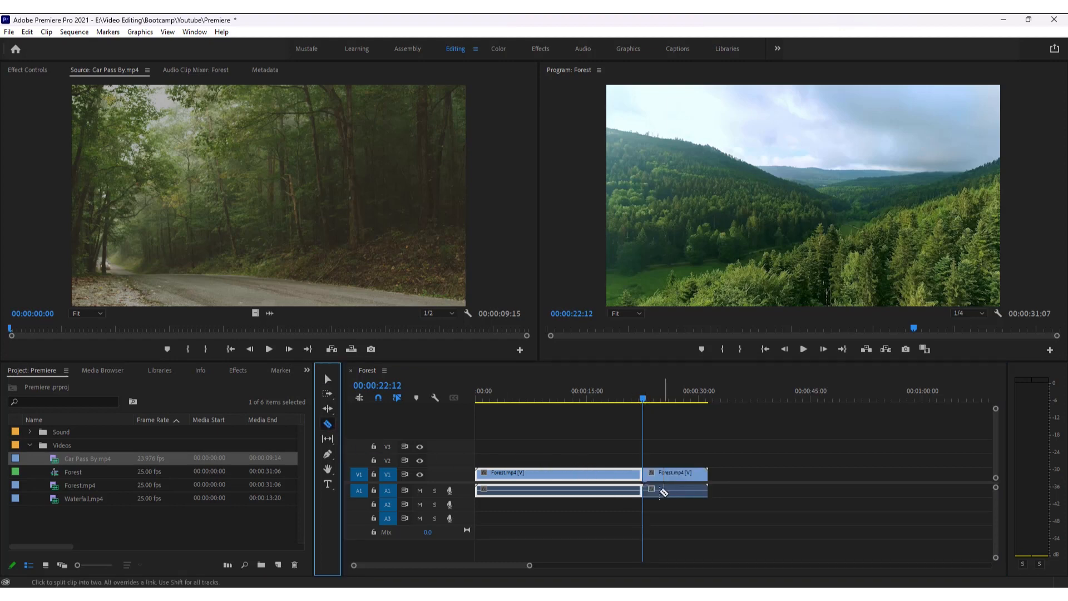
left_click(679, 488)
key("v")
left_click(734, 469)
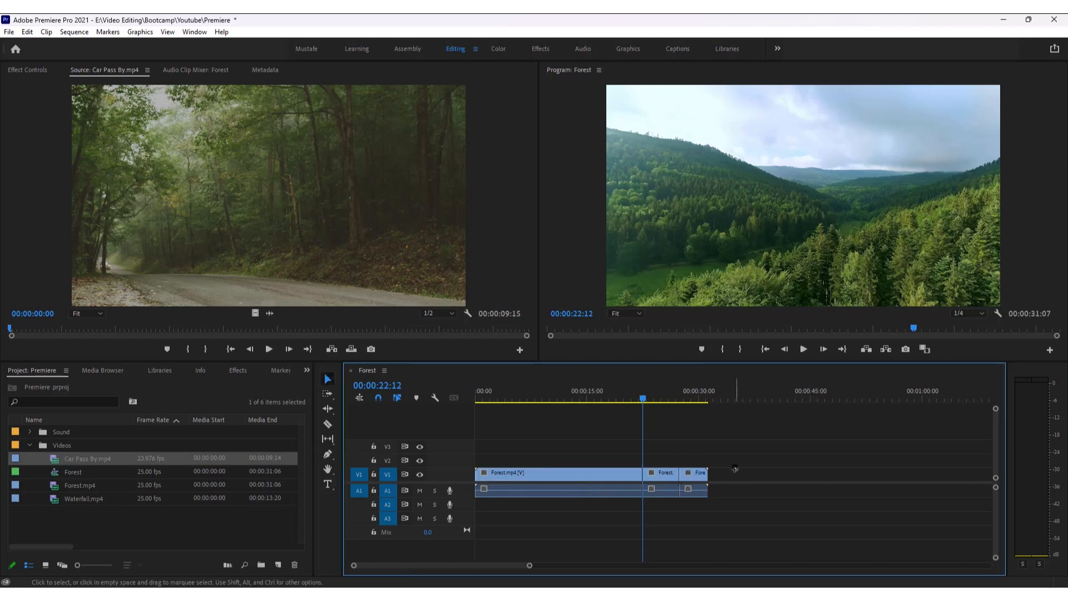
Delete the two Forest.mp4 segments after 00:00:22:12 and scrub back through the clip that is left.
left_click_drag(734, 469, 663, 490)
key("Delete")
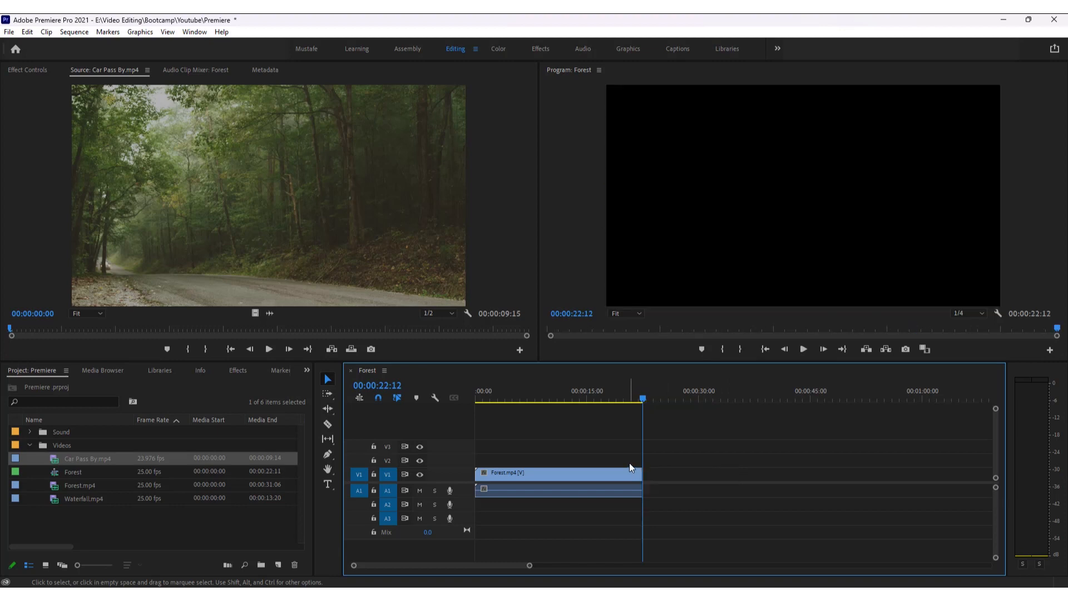
left_click_drag(629, 401, 557, 417)
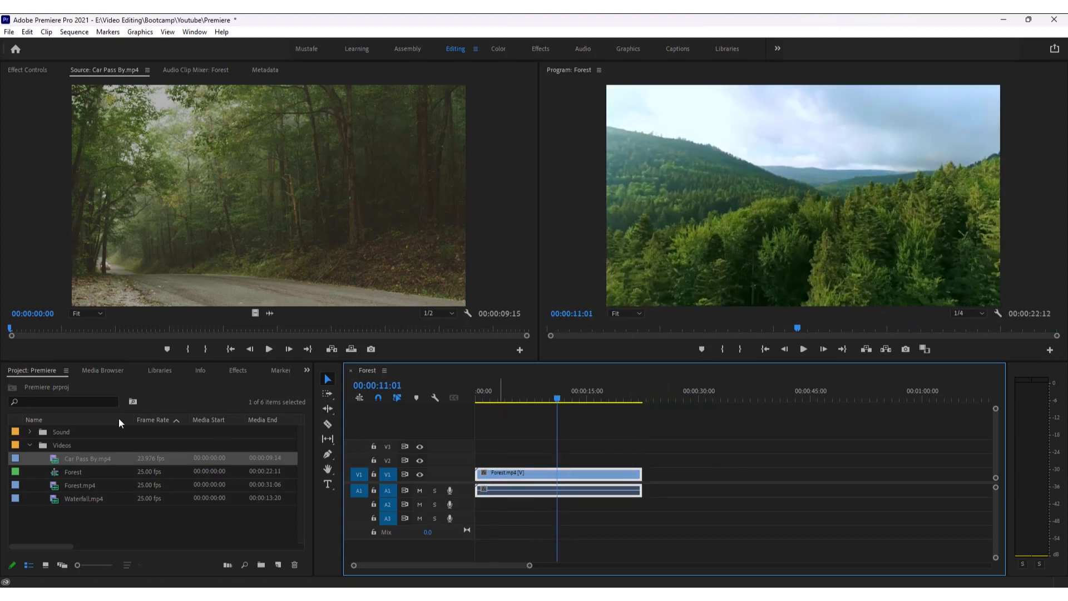
Add Waterfall.mp4 and Car Pass By.mp4 from the Videos bin to the timeline, in that order, directly after the Forest.mp4 clip.
left_click(108, 517)
left_click(99, 499)
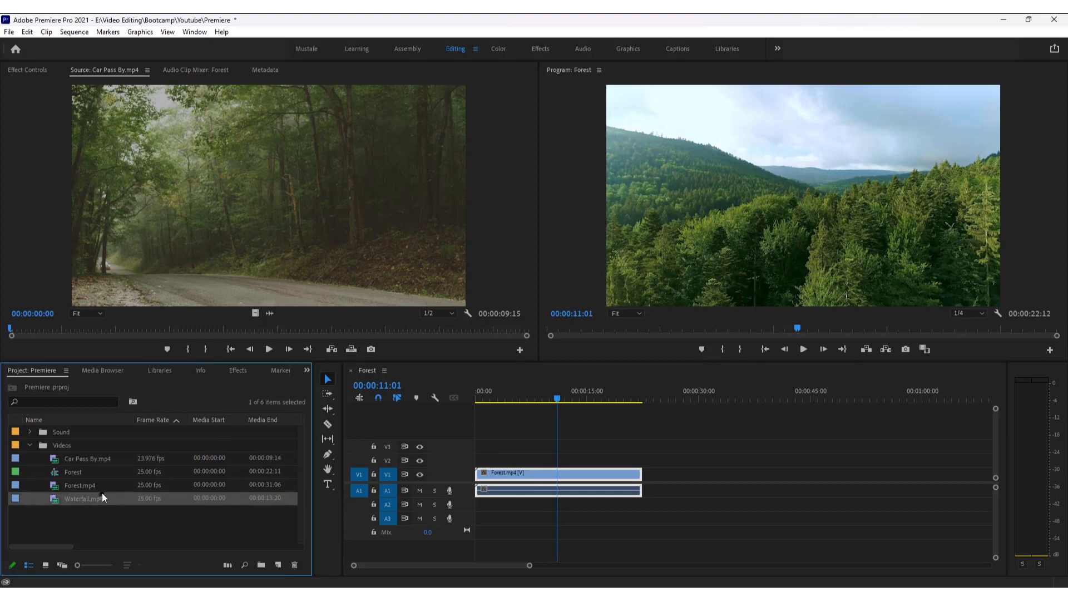
left_click(88, 459, "ctrl")
left_click_drag(84, 462, 734, 495)
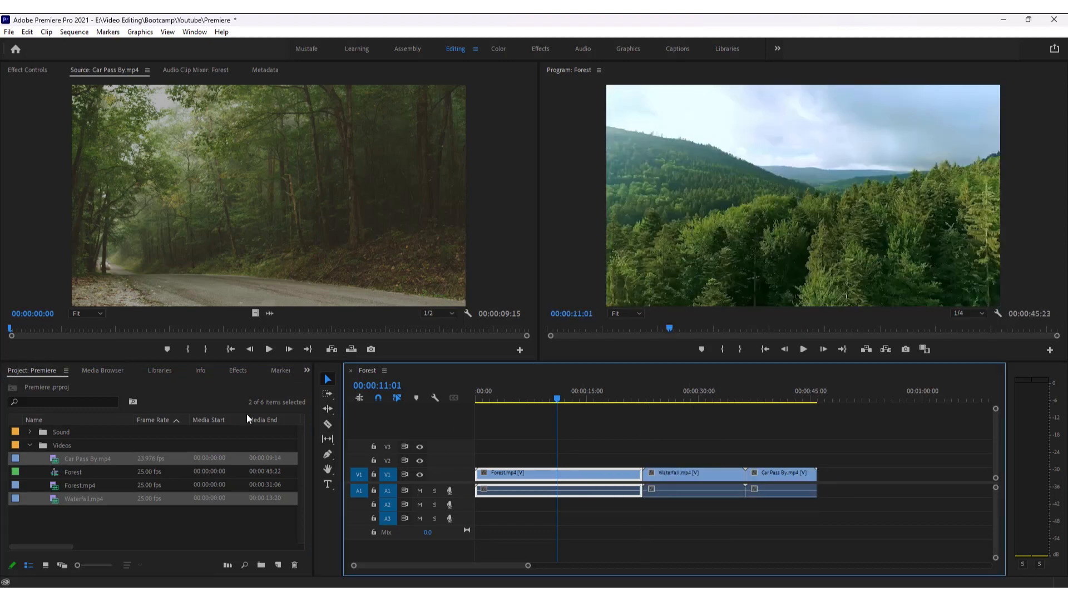
Compare the framing of the Forest.mp4 and Waterfall.mp4 clips, and scale Waterfall.mp4 to the frame size.
left_click_drag(627, 400, 677, 445)
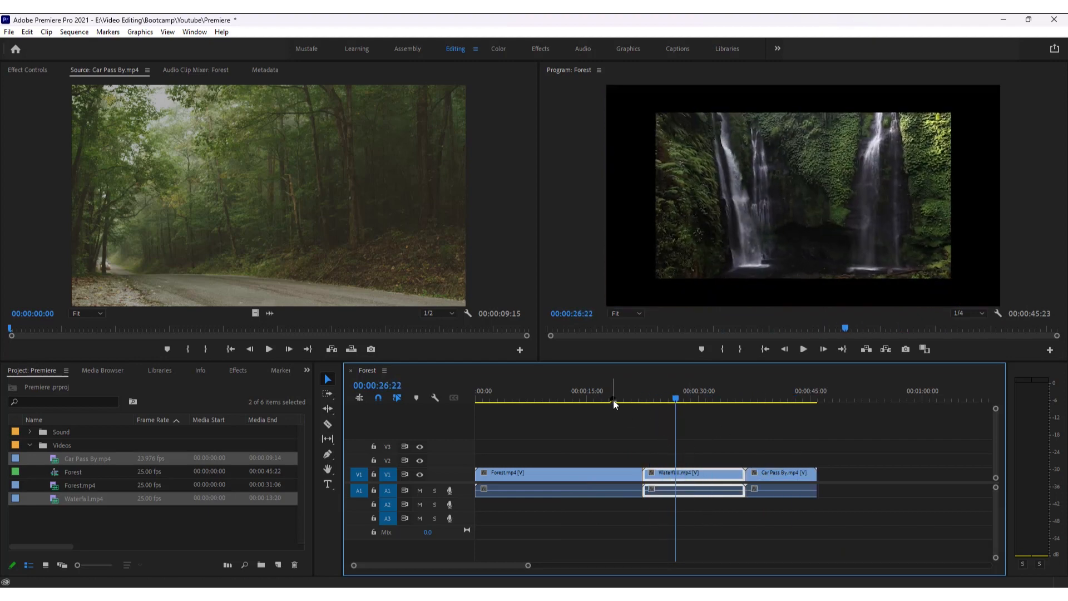
left_click(588, 396)
left_click(605, 437)
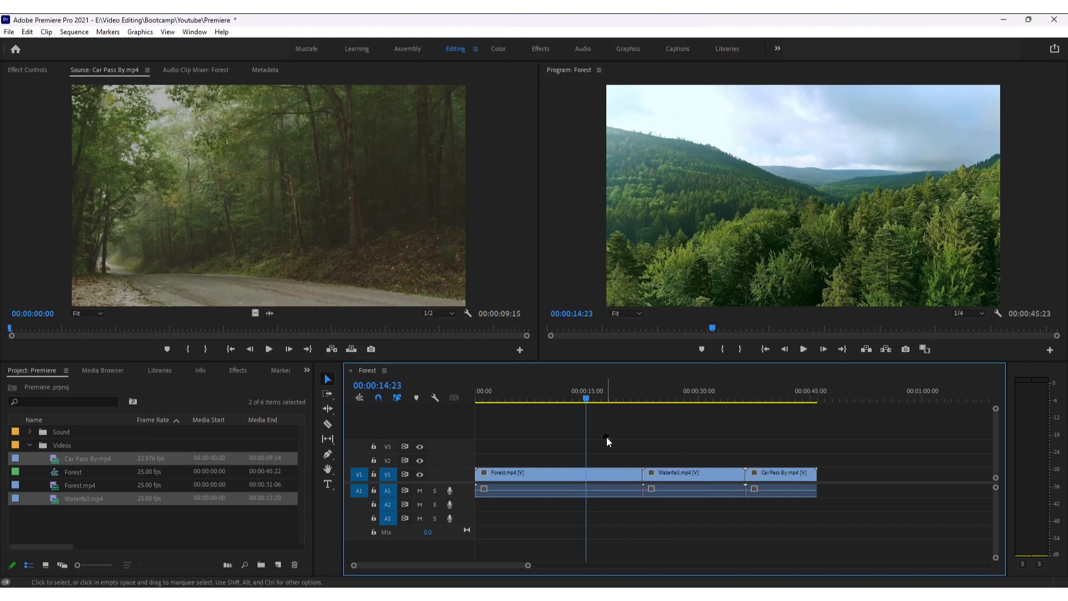
left_click_drag(702, 397, 687, 430)
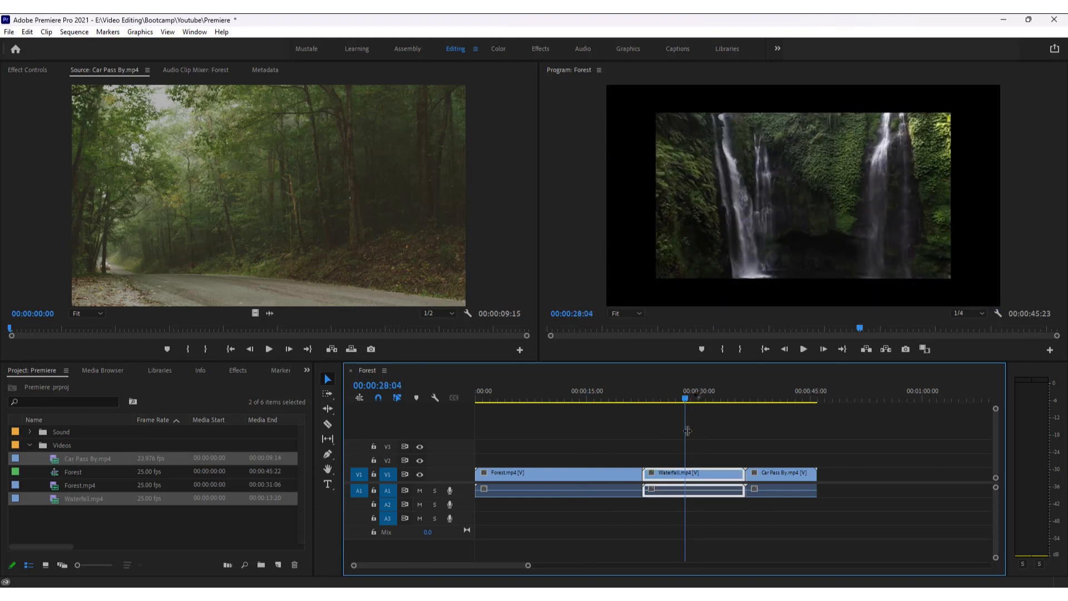
right_click(697, 478)
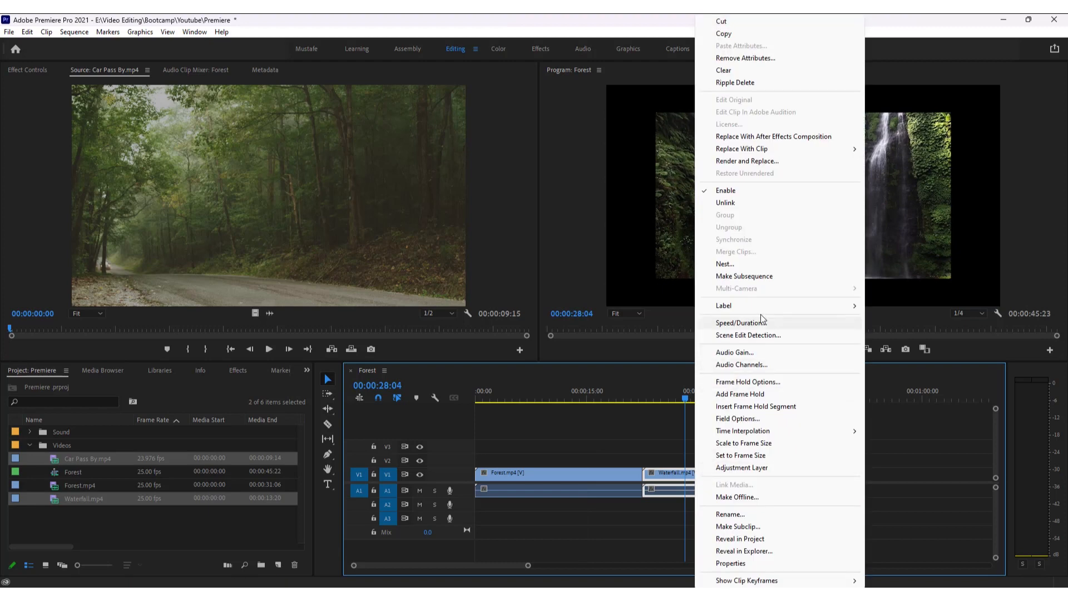
left_click(750, 443)
Scale the Car Pass By.mp4 clip to the frame size and scrub through the sequence to check the framing.
left_click(764, 472)
left_click_drag(764, 393, 774, 392)
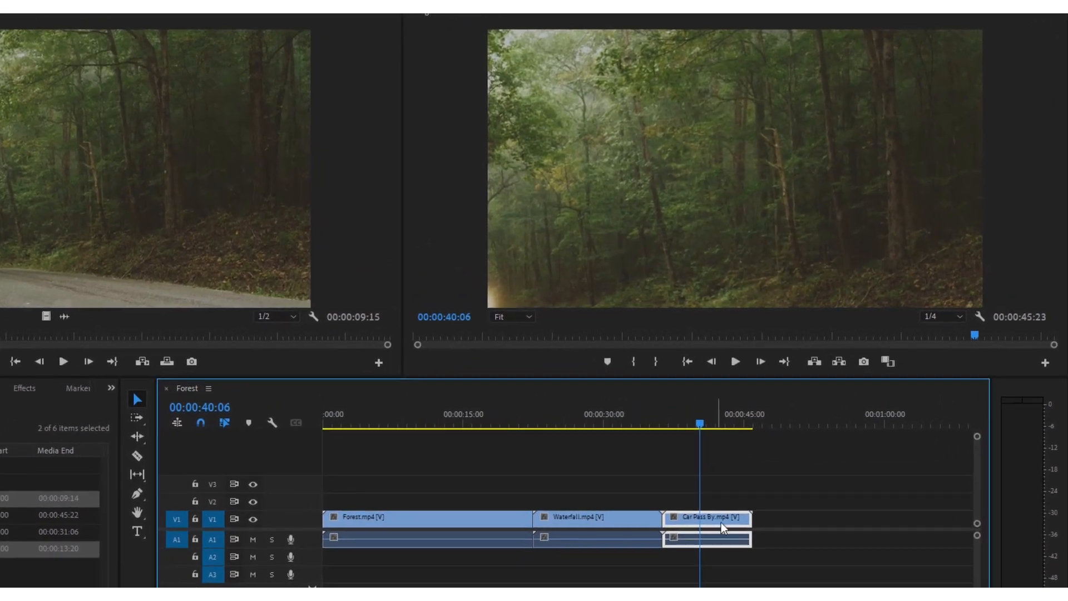
right_click(723, 515)
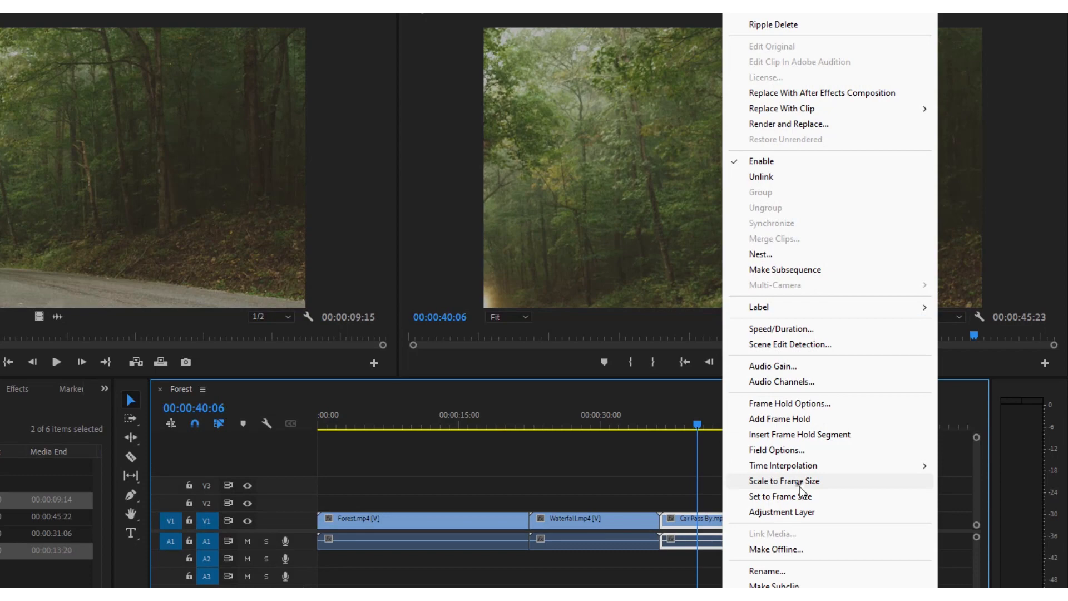
left_click(801, 481)
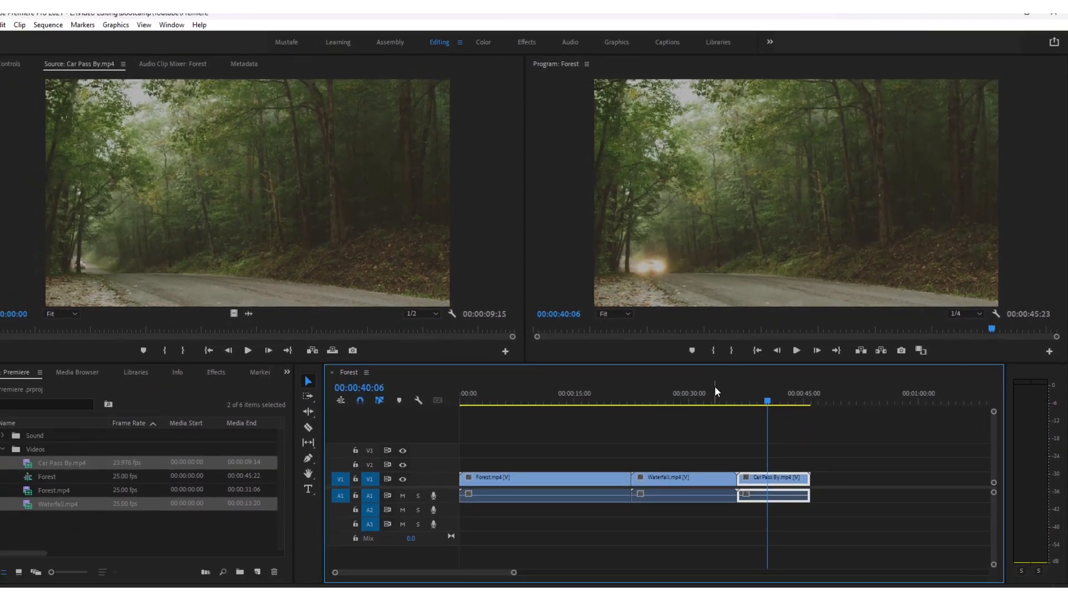
left_click(672, 392)
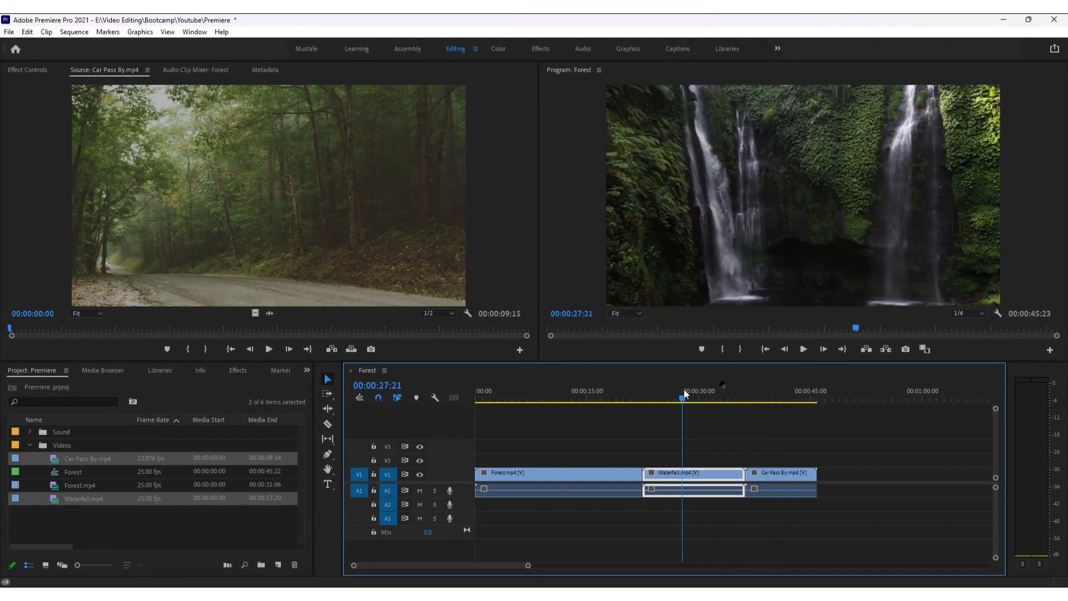
left_click_drag(643, 401, 580, 414)
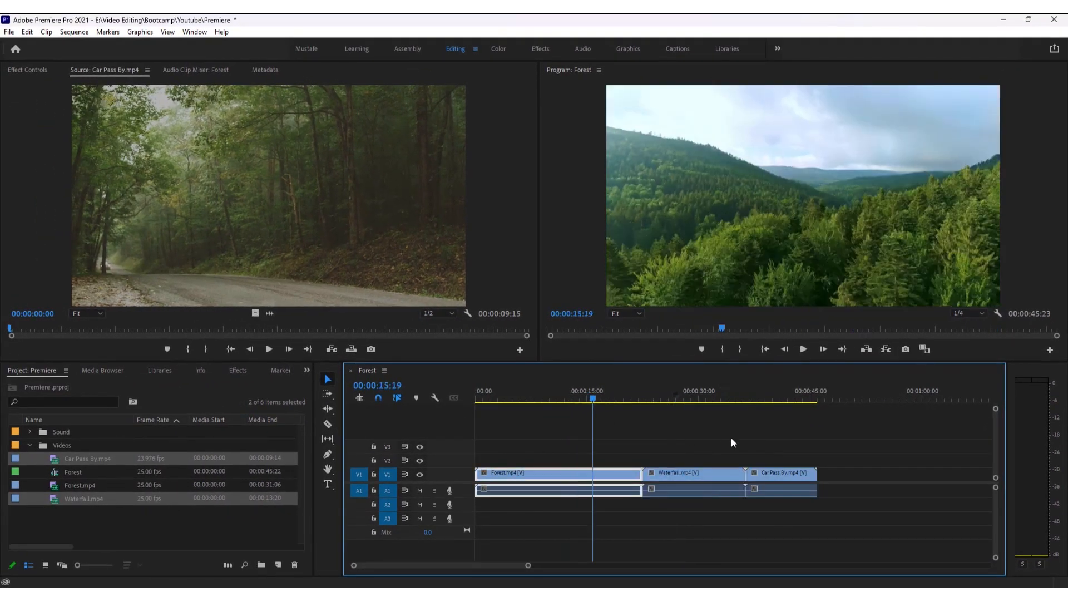
left_click_drag(731, 438, 743, 458)
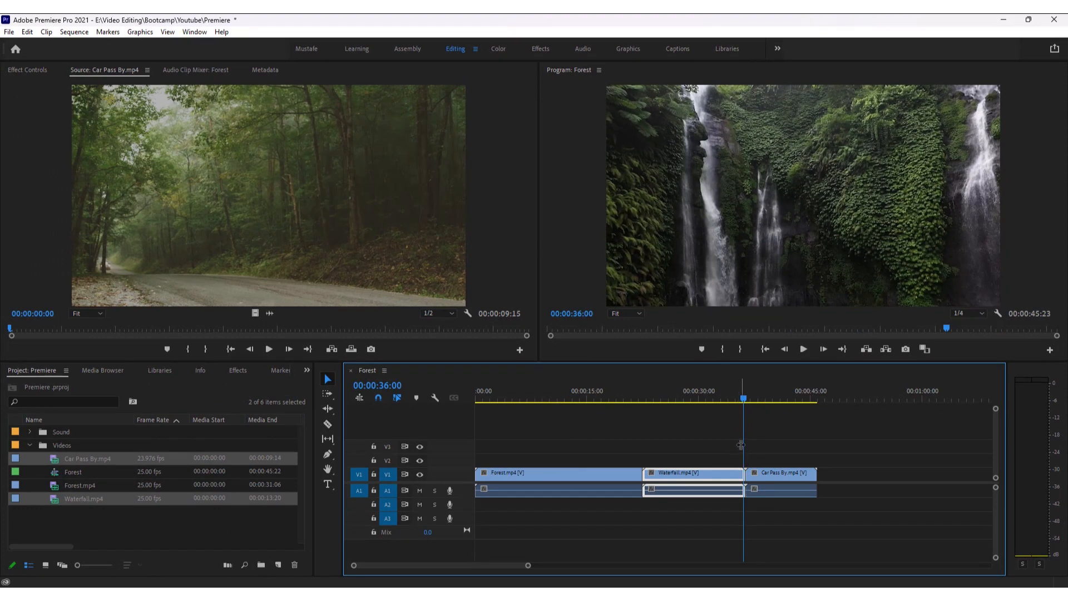
Unlink audio from video on all three timeline clips and delete their audio parts.
left_click_drag(866, 507, 534, 454)
right_click(552, 480)
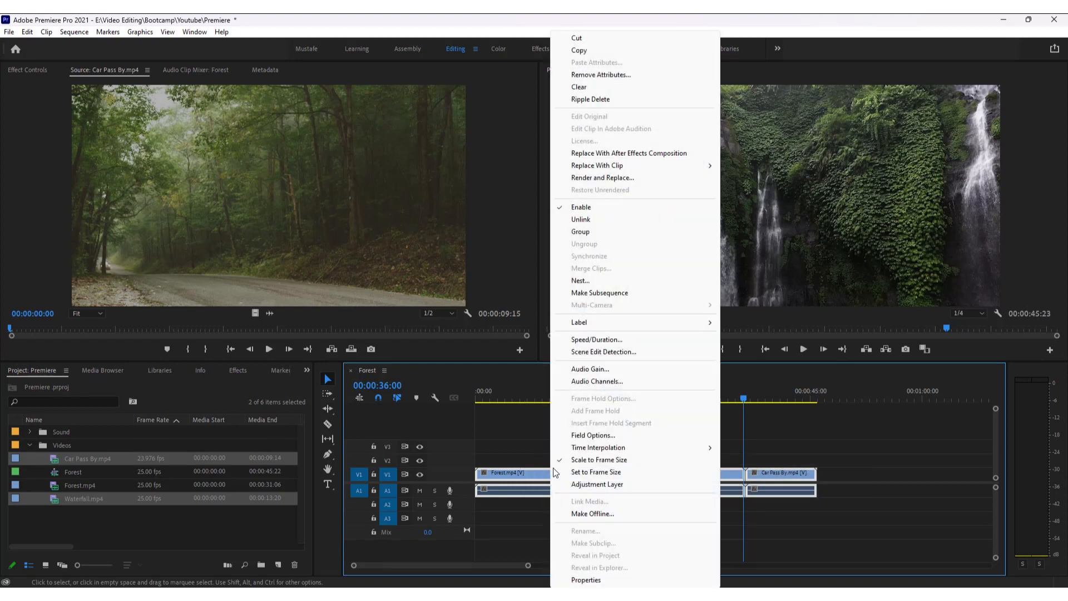
left_click(582, 216)
left_click_drag(851, 505, 512, 491)
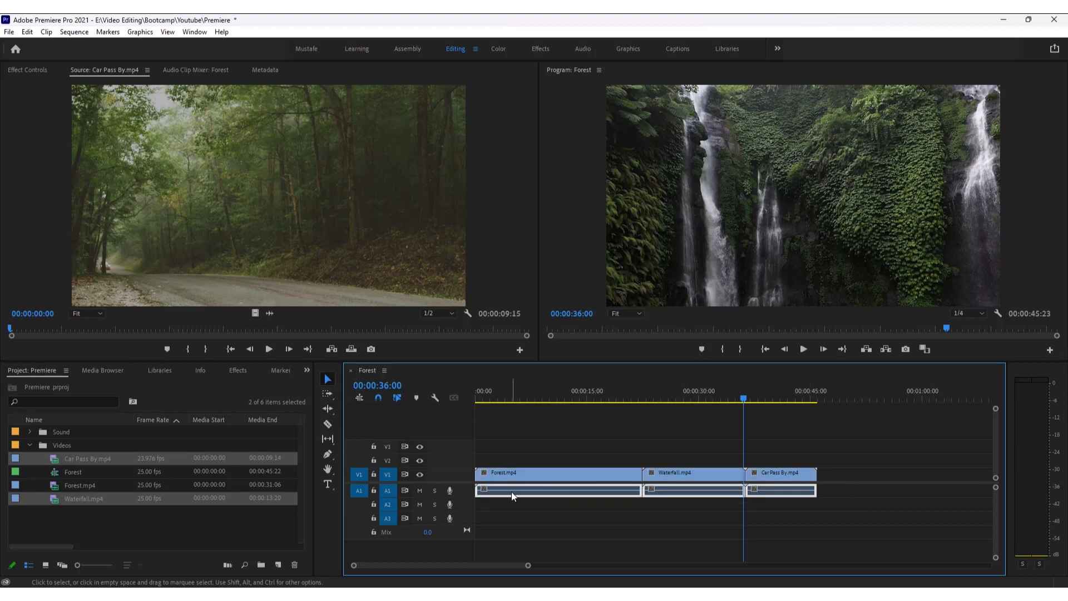
key("Delete")
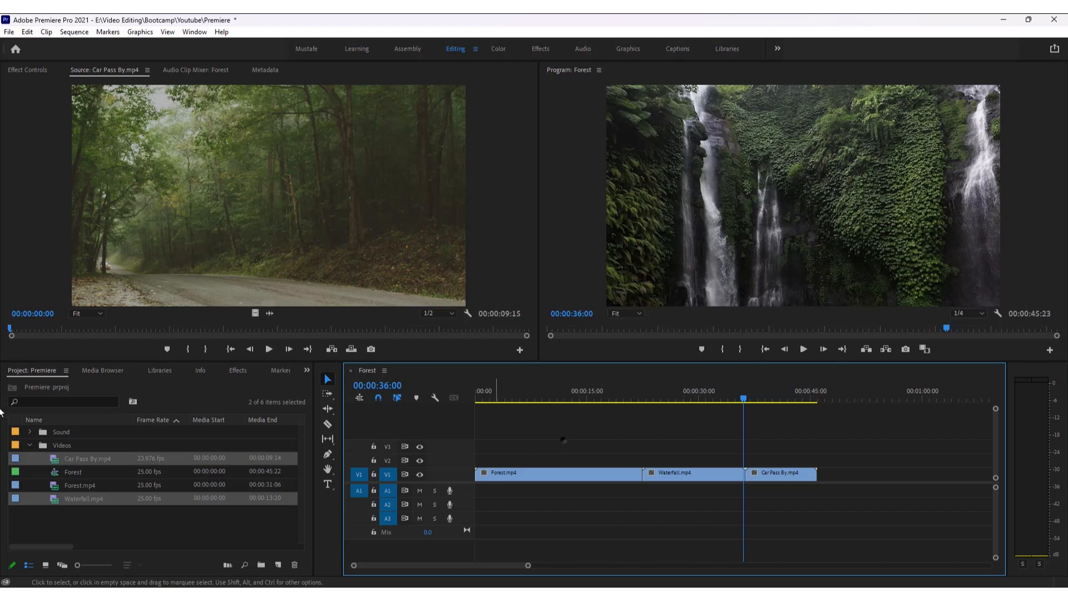
Place Birds.mp3 from the Sound bin on track A1 at the sequence start and play it back from the beginning.
left_click(30, 433)
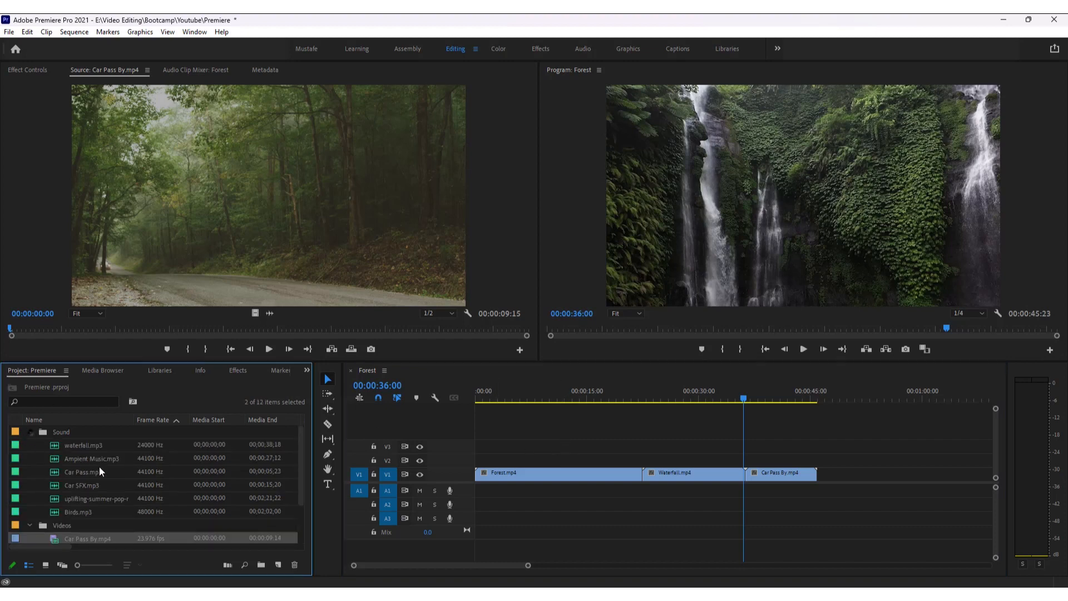
left_click(101, 503)
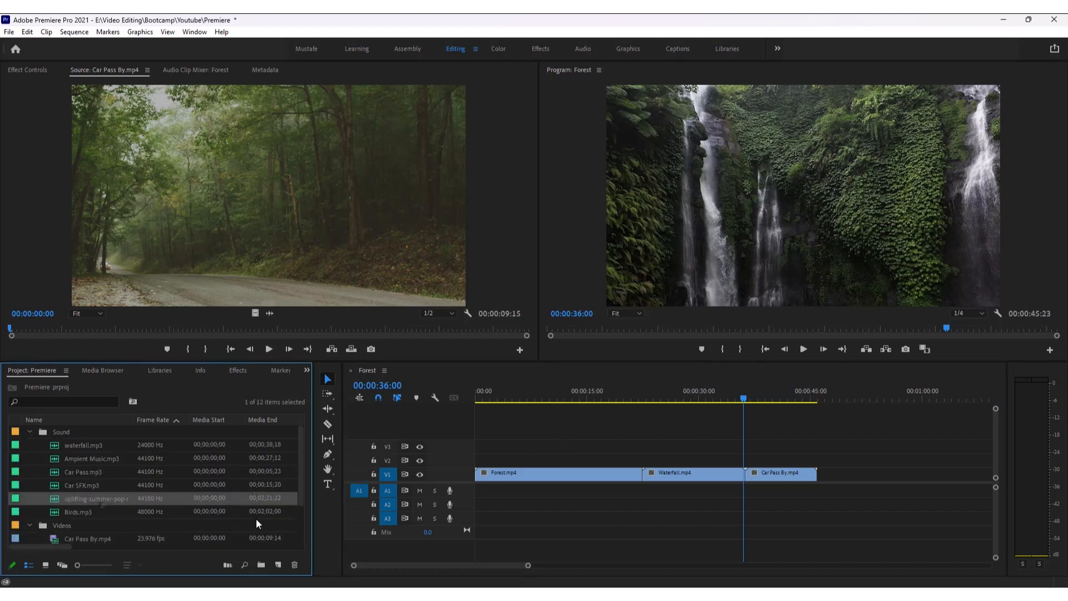
left_click_drag(573, 402, 538, 400)
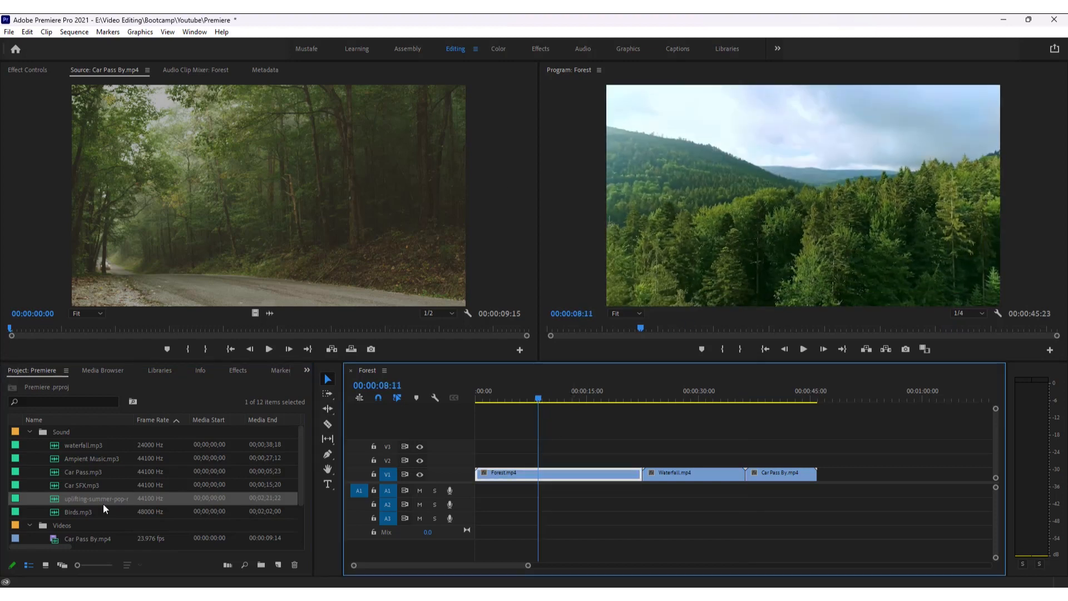
mouse_move(85, 513)
left_mouse_down()
mouse_move(223, 519)
mouse_move(473, 491)
left_mouse_up()
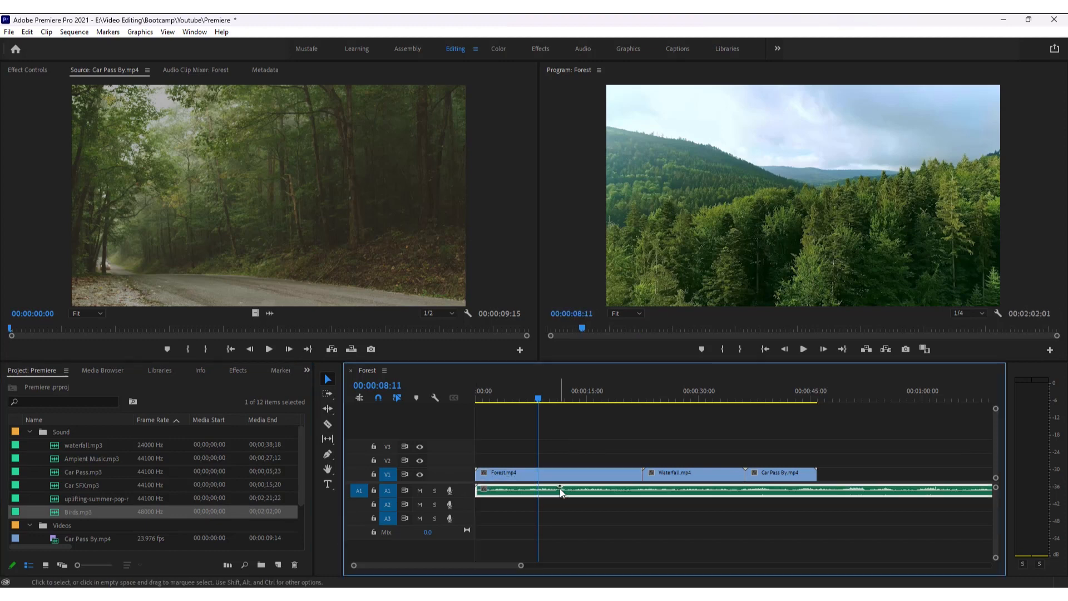
left_click_drag(545, 398, 594, 409)
key("Home")
key("space")
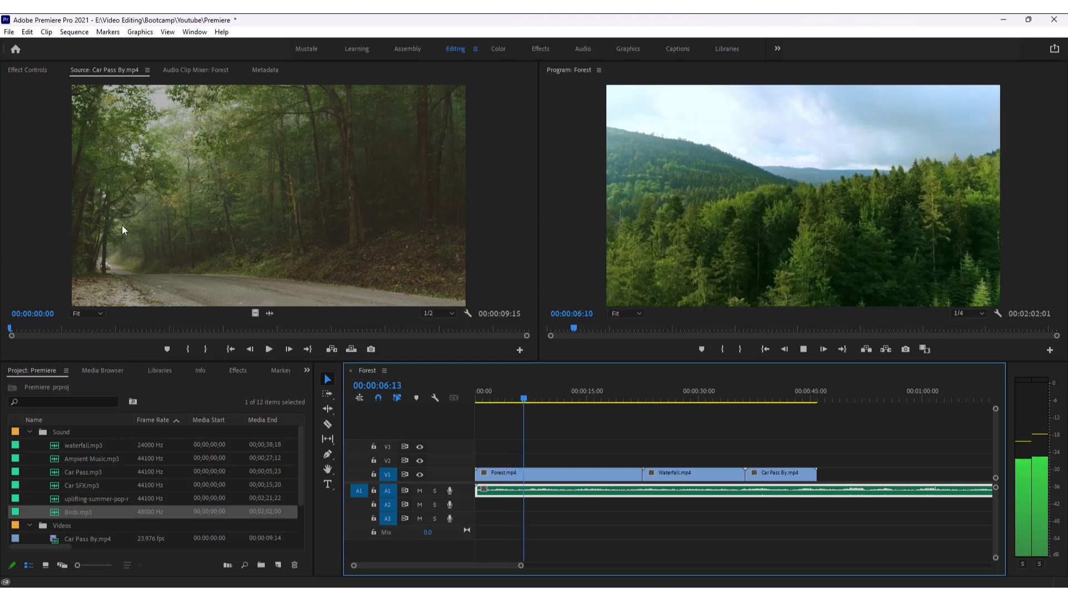
key("space")
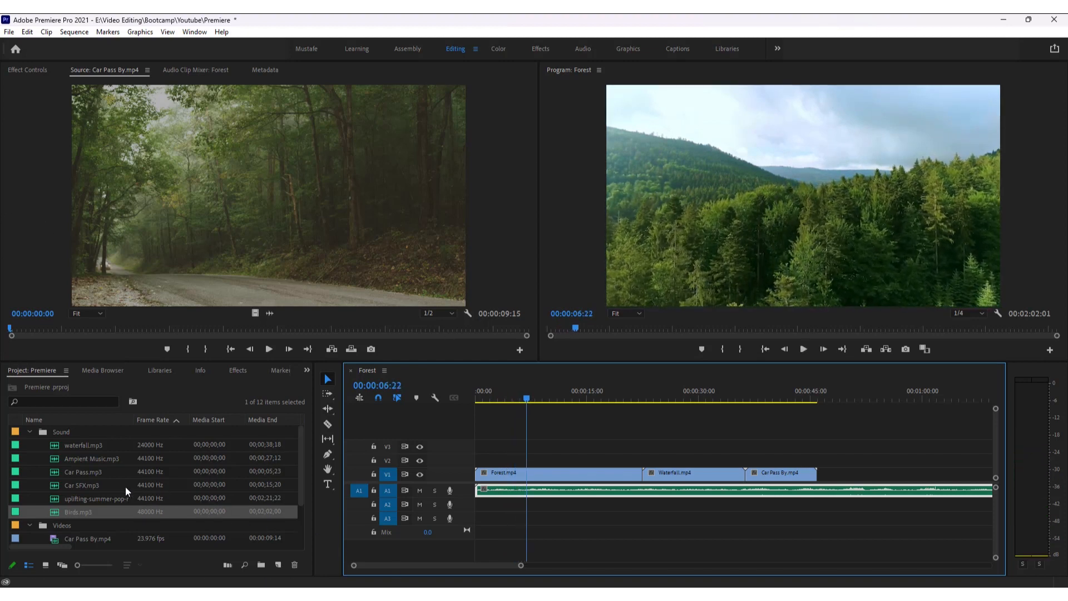
Place Ampient Music.mp3 on track A2 at the sequence start and play the mix from the beginning.
left_click(94, 454)
left_click_drag(420, 524, 484, 504)
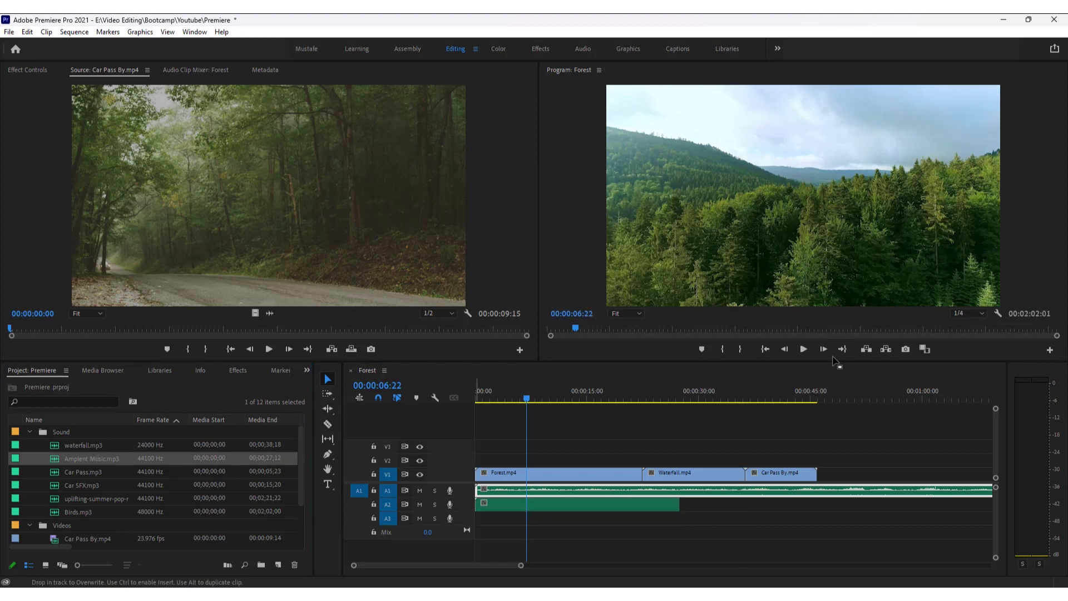
left_click(765, 348)
key("space")
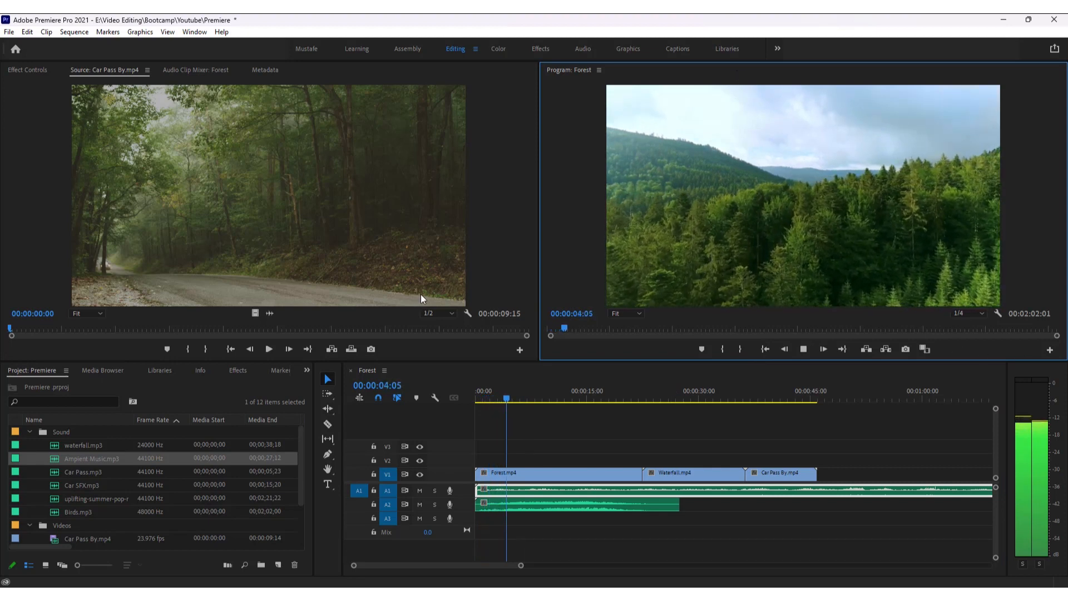
key("space")
Split Forest.mp4 at 00:00:08:20 with the Razor tool, delete its second part, and move Waterfall.mp4 up to the cut.
left_click_drag(534, 402, 540, 399)
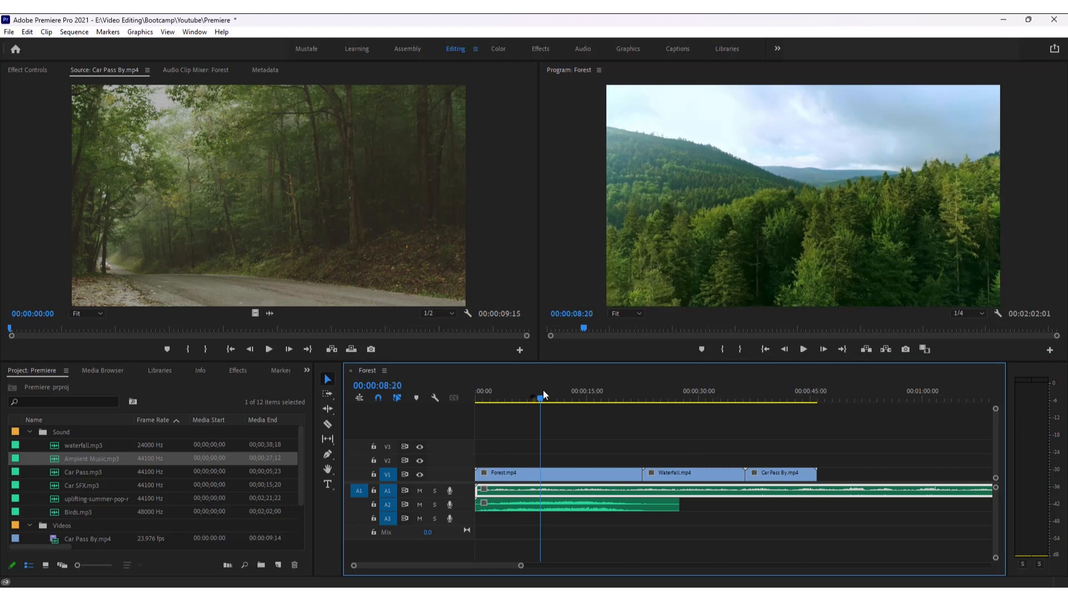
left_click(621, 474)
left_click(328, 424)
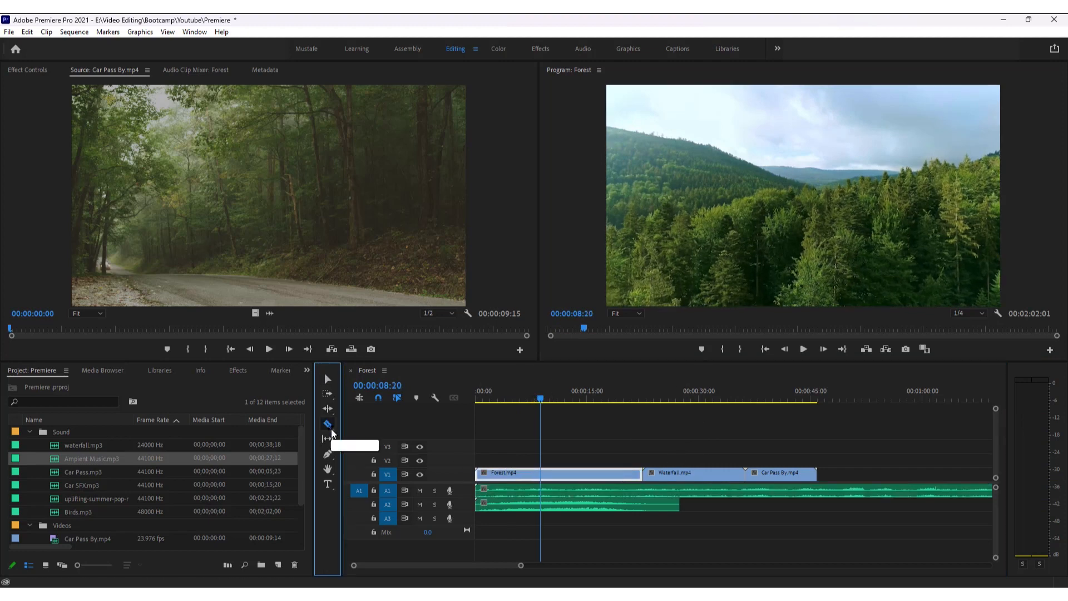
left_click(541, 474)
key("v")
left_click(563, 472)
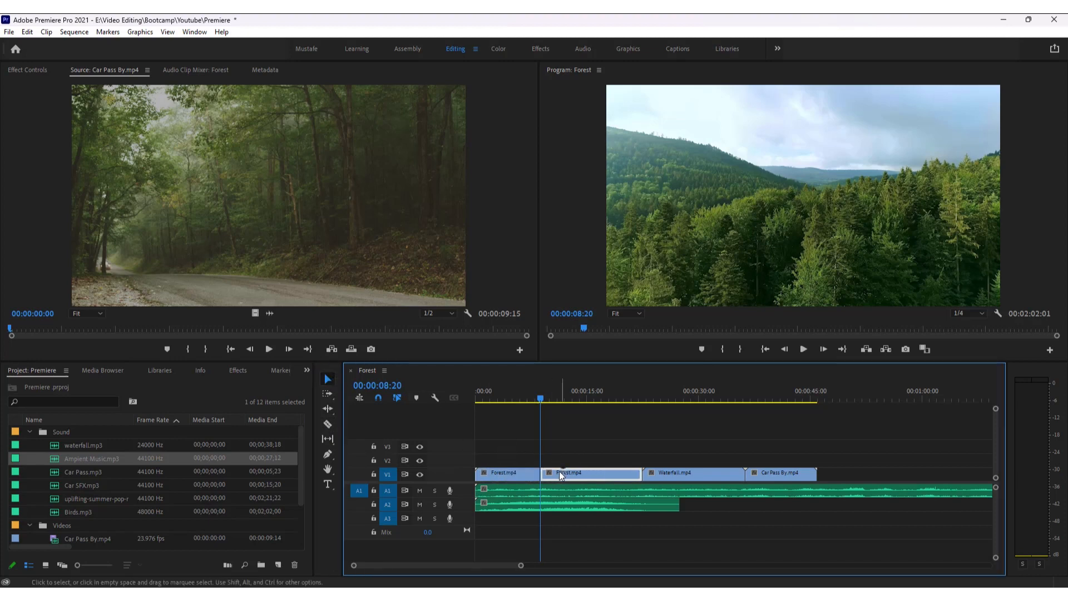
key("Delete")
left_click_drag(679, 474, 544, 402)
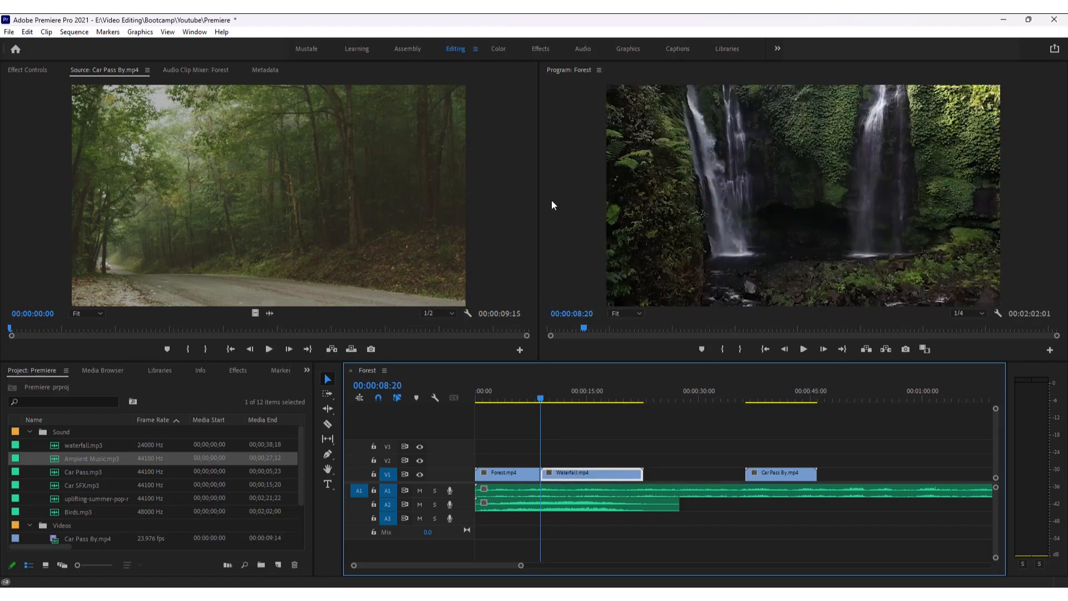
Place waterfall.mp3 on track A3 at the start of the Waterfall.mp4 clip and play it back.
left_click(91, 455)
mouse_move(64, 446)
left_mouse_down()
mouse_move(236, 454)
mouse_move(544, 509)
mouse_move(546, 527)
left_mouse_up()
key("space")
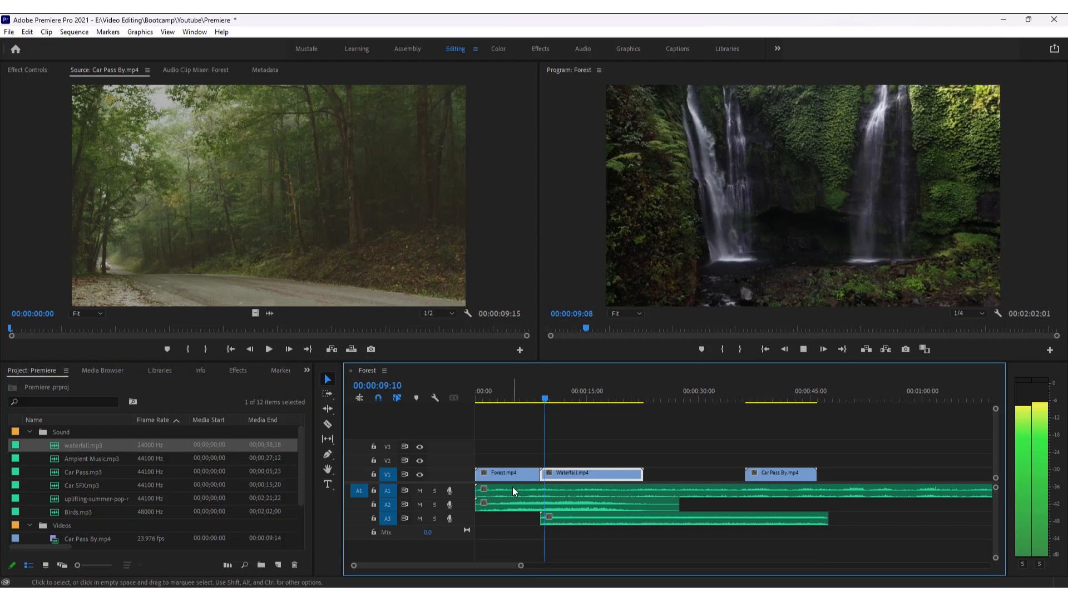
key("space")
Split the Birds.mp3 clip on track A1 at 00:00:08:20 with the Razor tool and return to the Selection tool.
left_click_drag(552, 400, 541, 402)
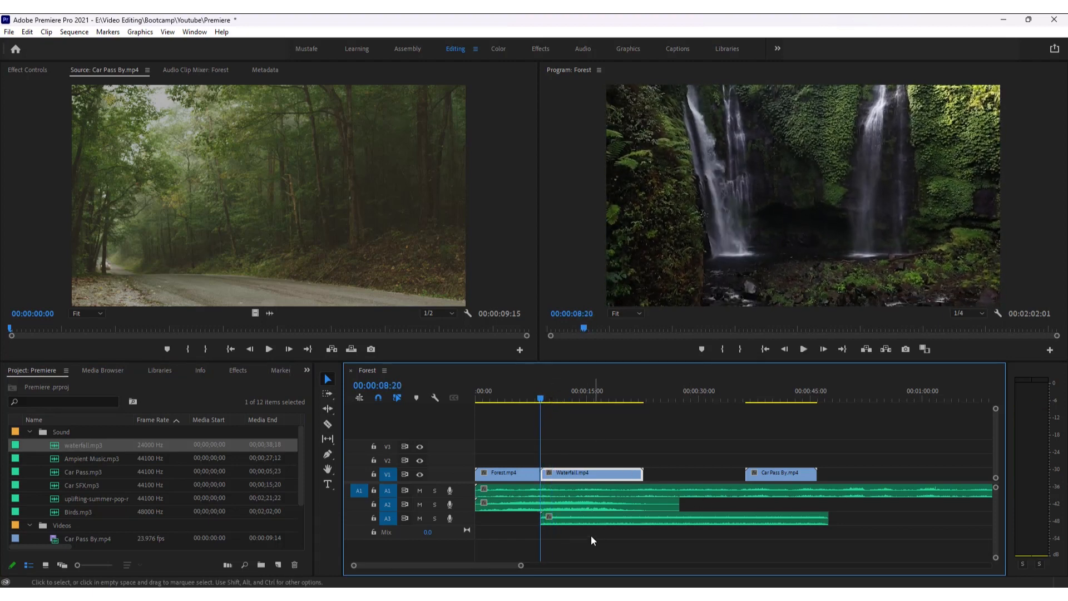
left_click(541, 493)
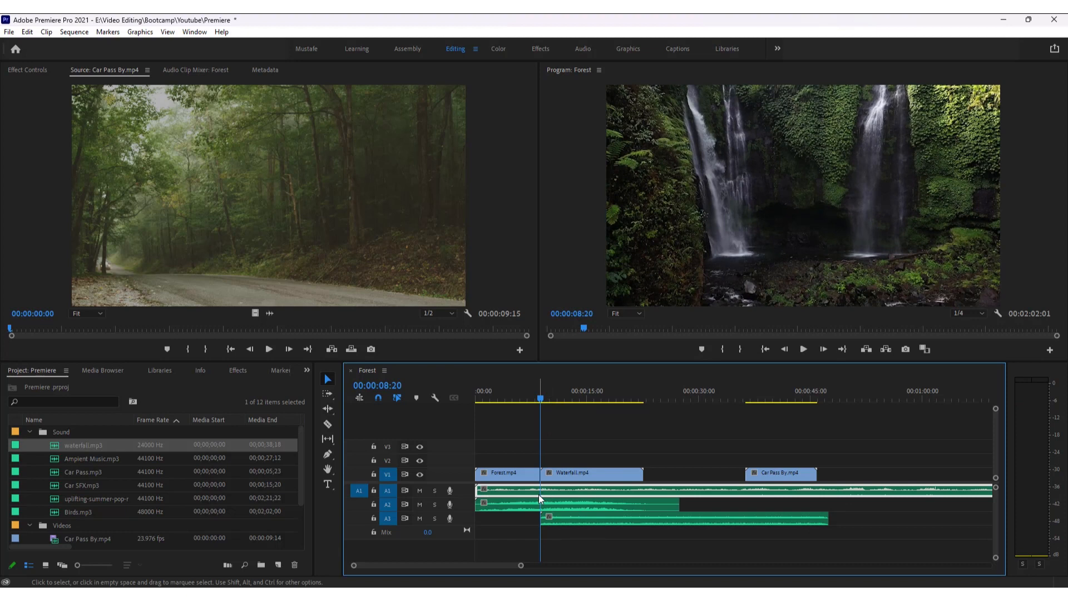
left_click(327, 425)
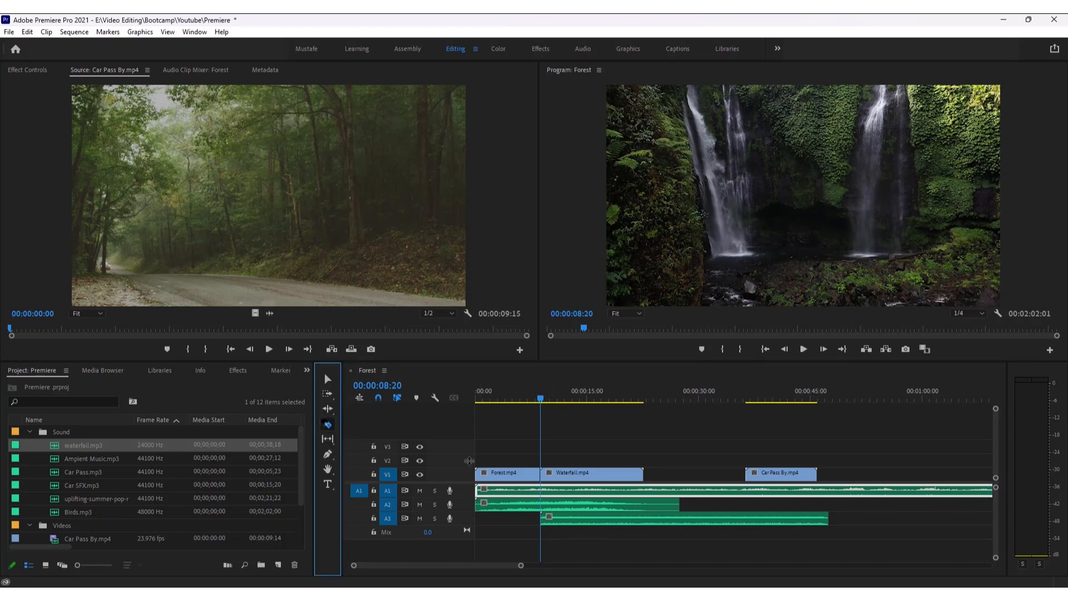
left_click(545, 493)
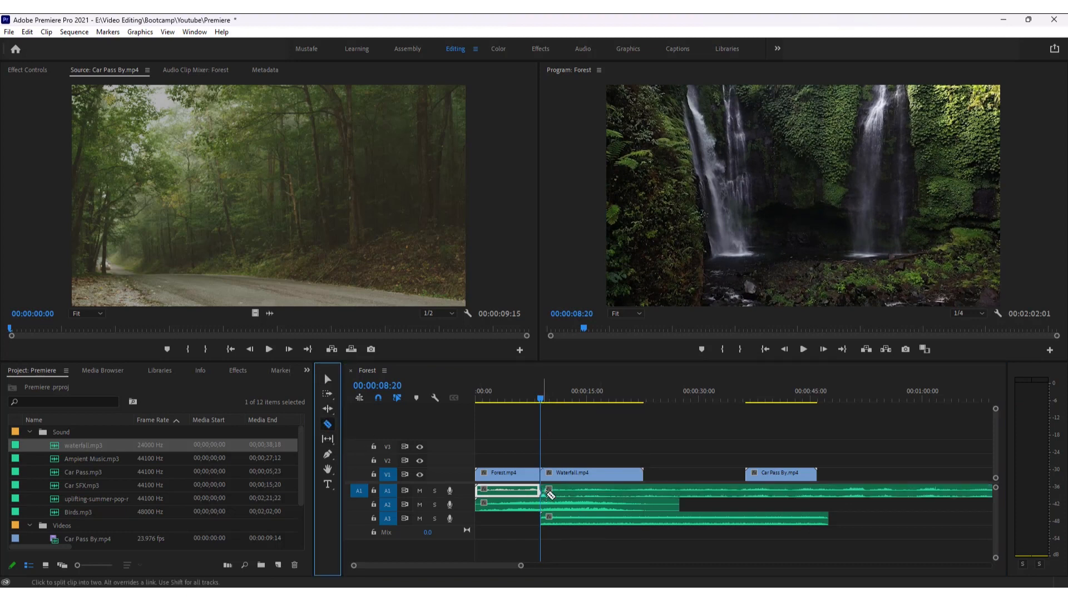
left_click(327, 378)
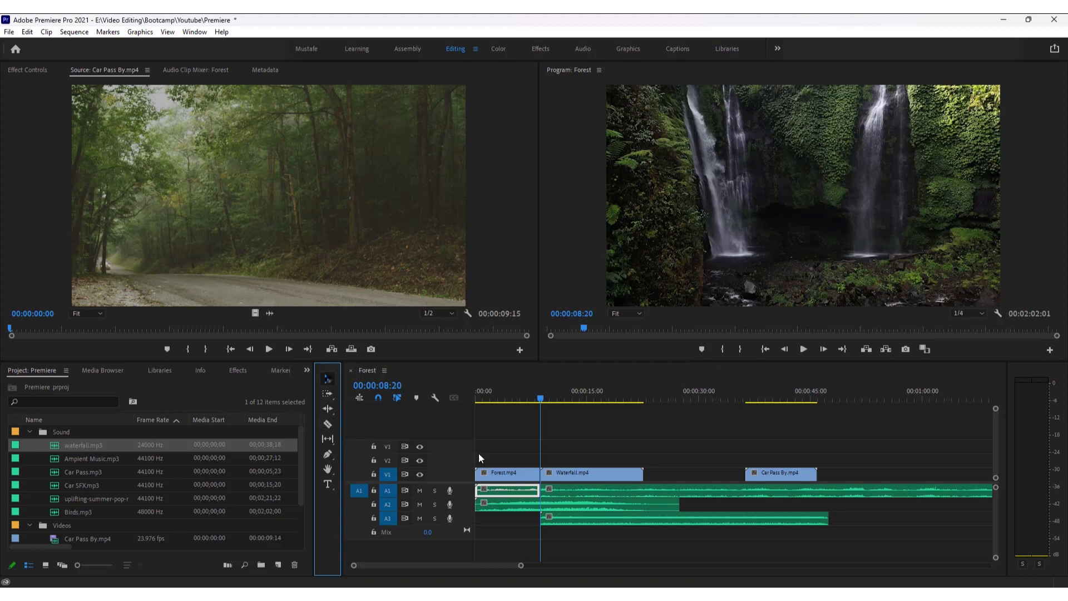
Delete the part of Birds.mp3 after 00:00:08:20 and move Car Pass By.mp4 to the end of Waterfall.mp4.
left_click(571, 488)
key("Delete")
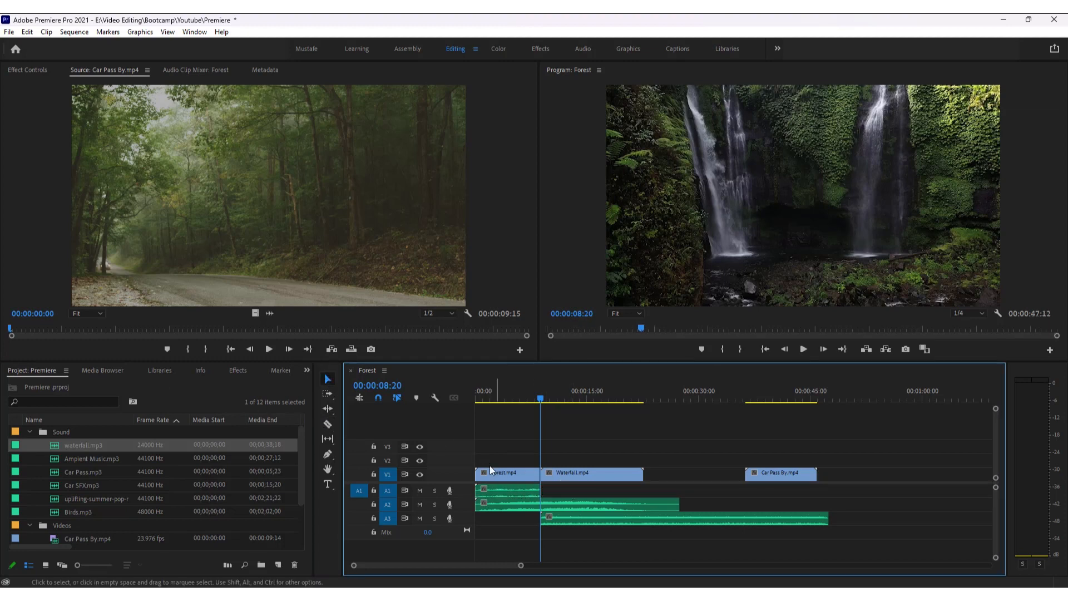
key("Home")
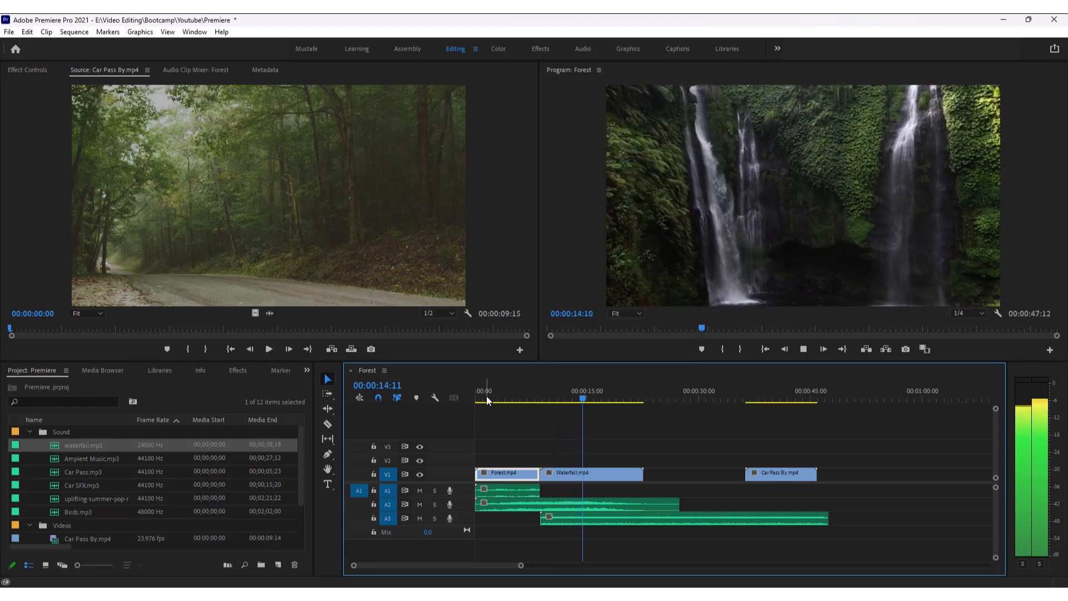
left_click_drag(776, 472, 666, 473)
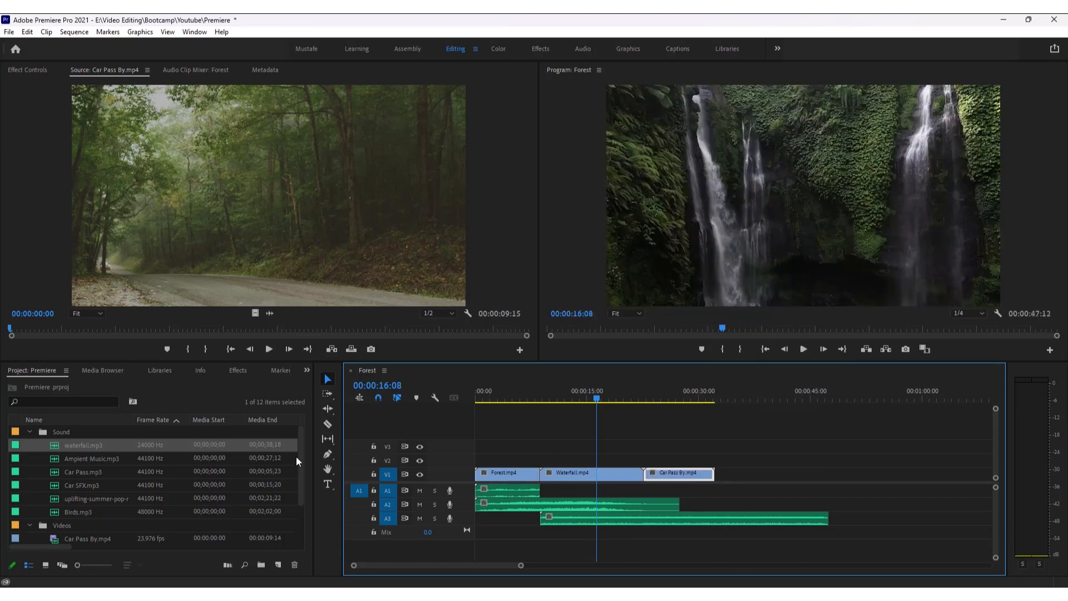
Split Waterfall.mp4 on V1 and waterfall.mp3 on A3 at 00:00:16:08 with the Razor tool.
left_click(328, 425)
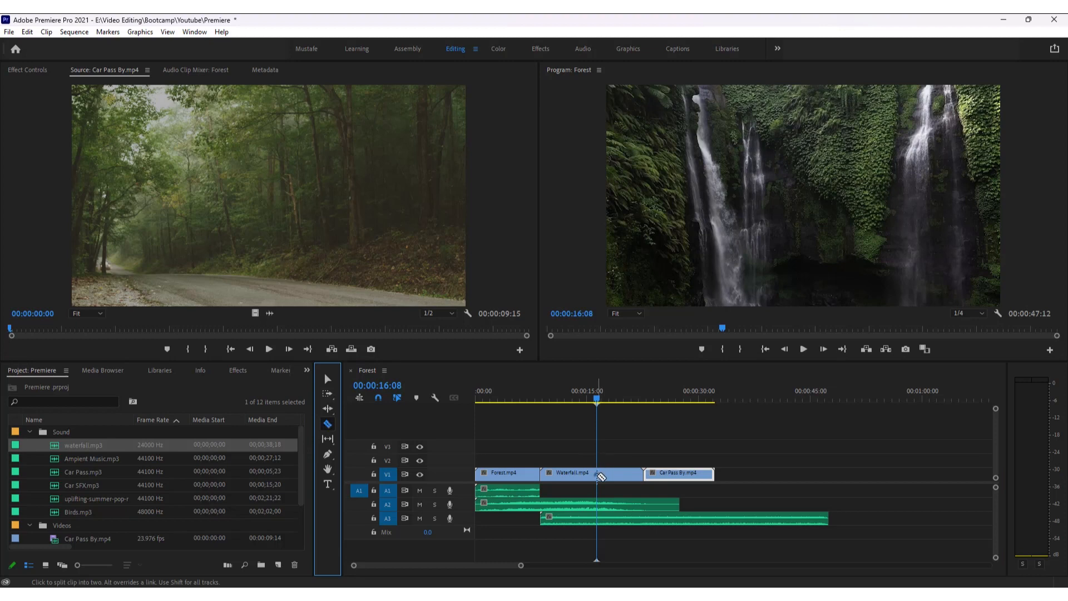
left_click(621, 481)
left_click(328, 379)
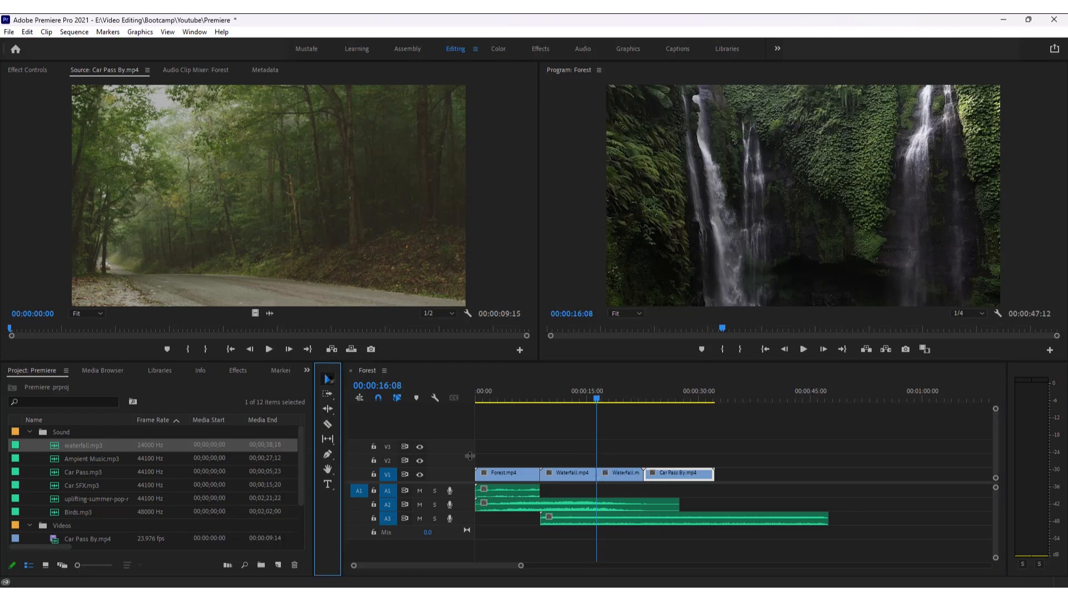
left_click(328, 425)
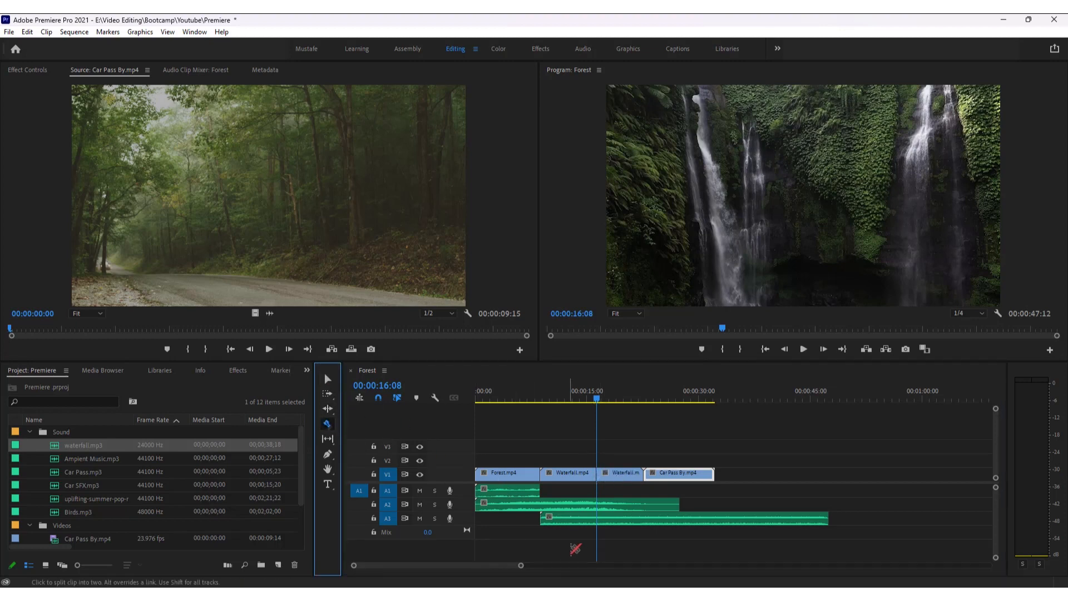
left_click(605, 520)
left_click(328, 379)
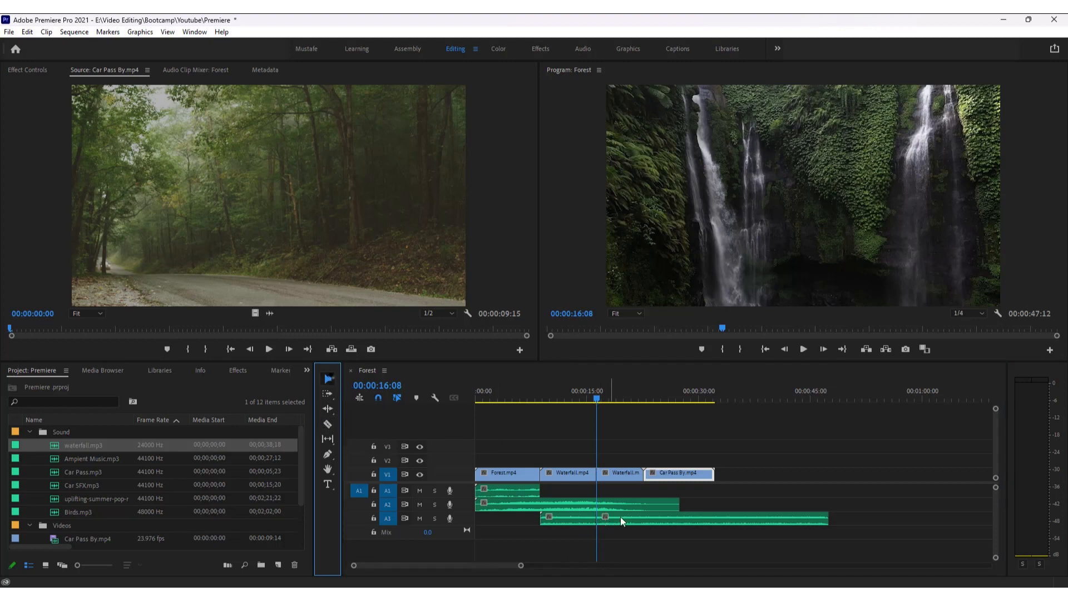
Delete the waterfall.mp3 and Waterfall.mp4 parts after 00:00:16:08, and move Car Pass By.mp4 up to the cut.
left_click(661, 524)
key("Delete")
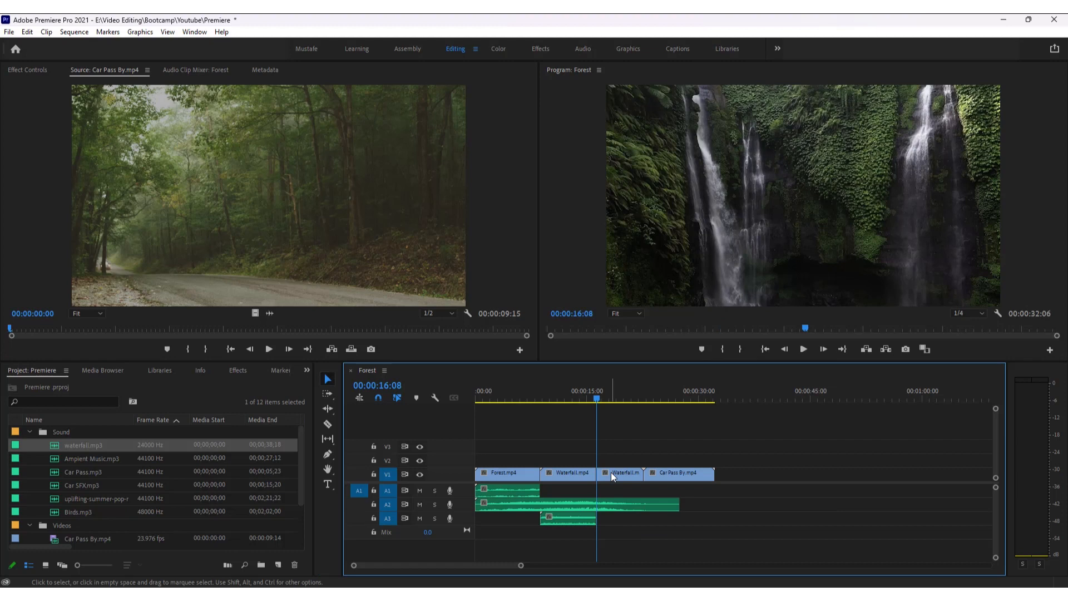
left_click(629, 476)
key("Delete")
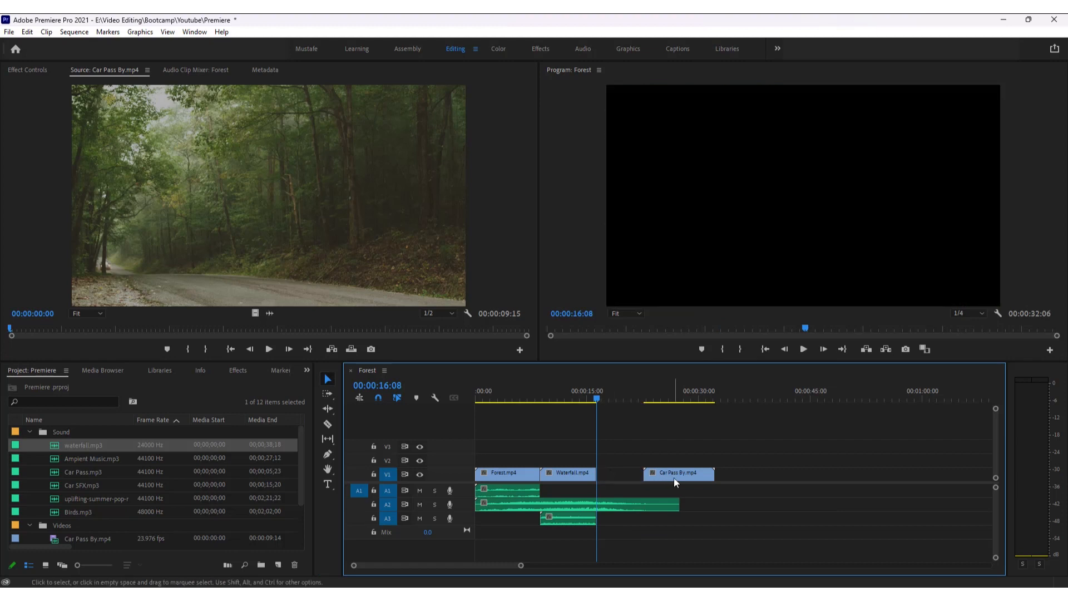
left_click(675, 478)
left_click_drag(679, 478, 622, 463)
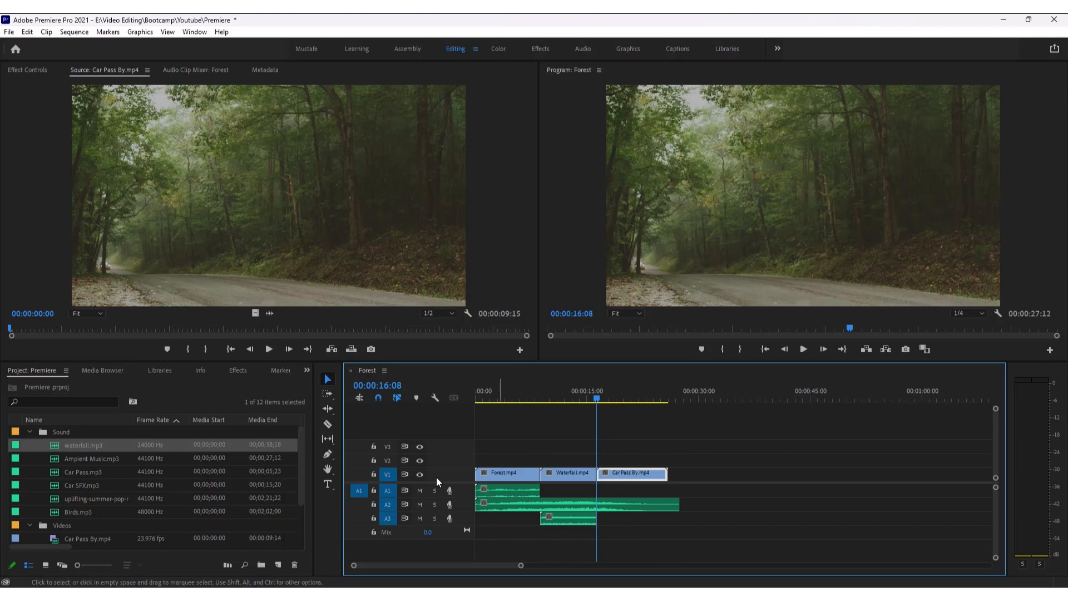
Place Car SFX.mp3 on a new track A4 at the start of Car Pass By.mp4 and play it back.
left_click(99, 477)
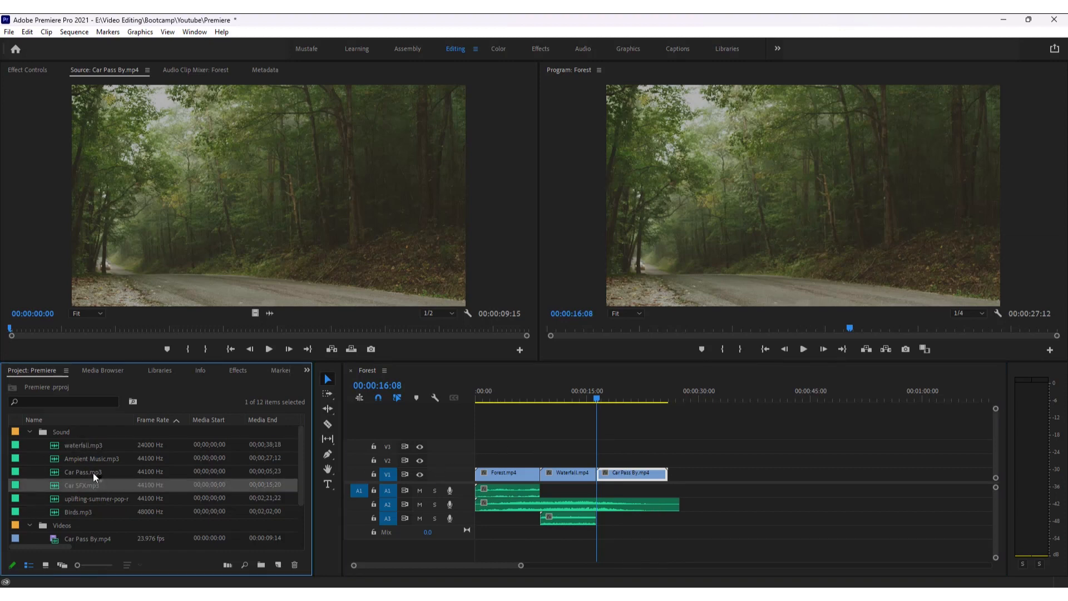
left_click(77, 487)
left_click_drag(85, 486, 600, 537)
key("space")
Split Car SFX.mp3 just before the playhead at 00:00:20:20, delete its first part, and move the rest to the start of Car Pass By.mp4.
left_click(328, 424)
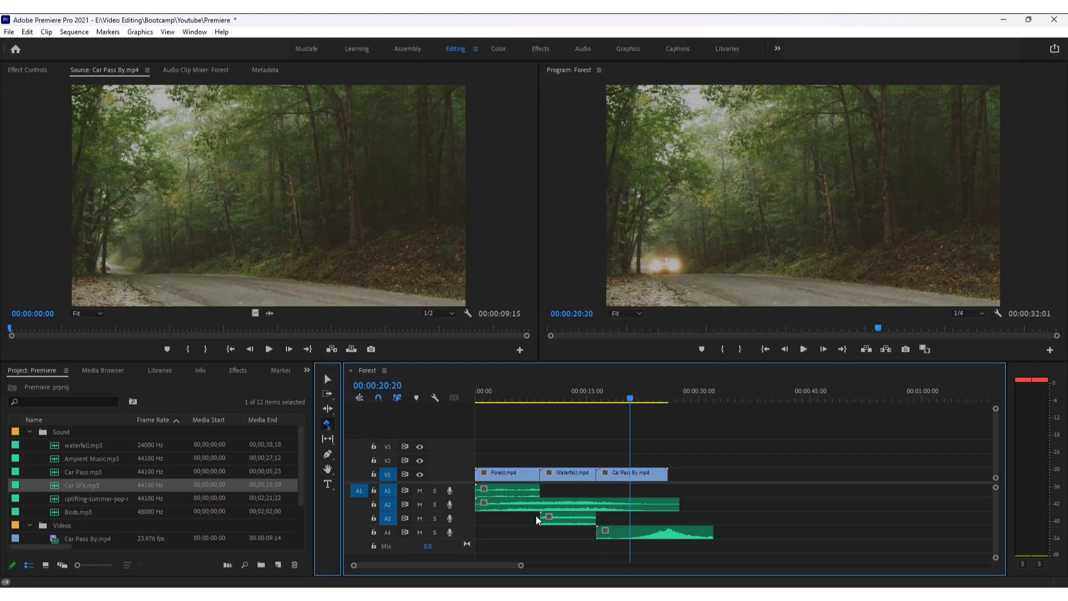
left_click(623, 539)
left_click(329, 379)
left_click(612, 535)
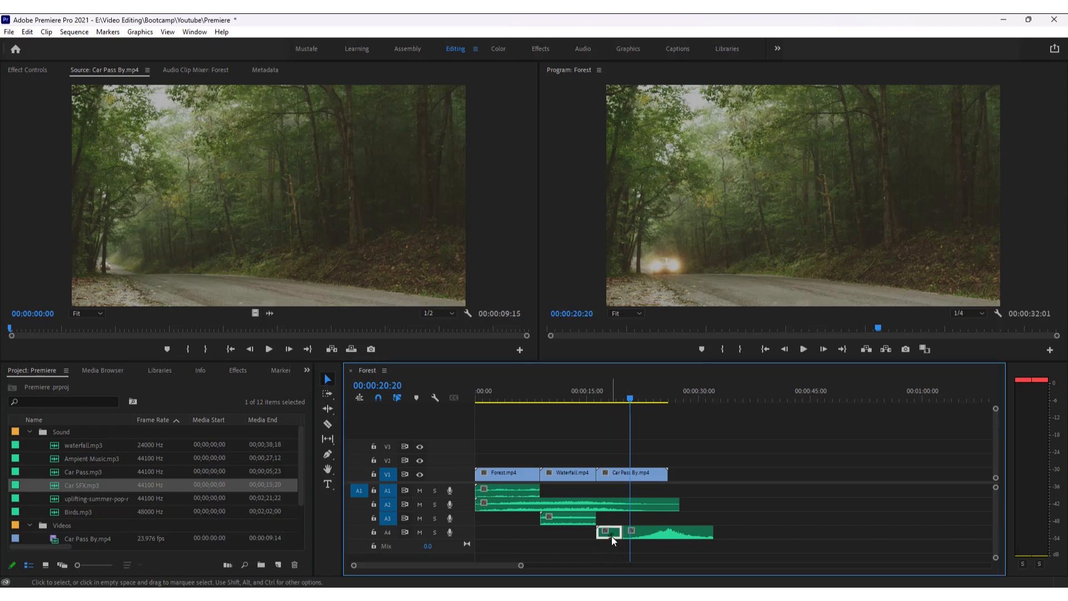
key("Delete")
left_click_drag(661, 531, 633, 528)
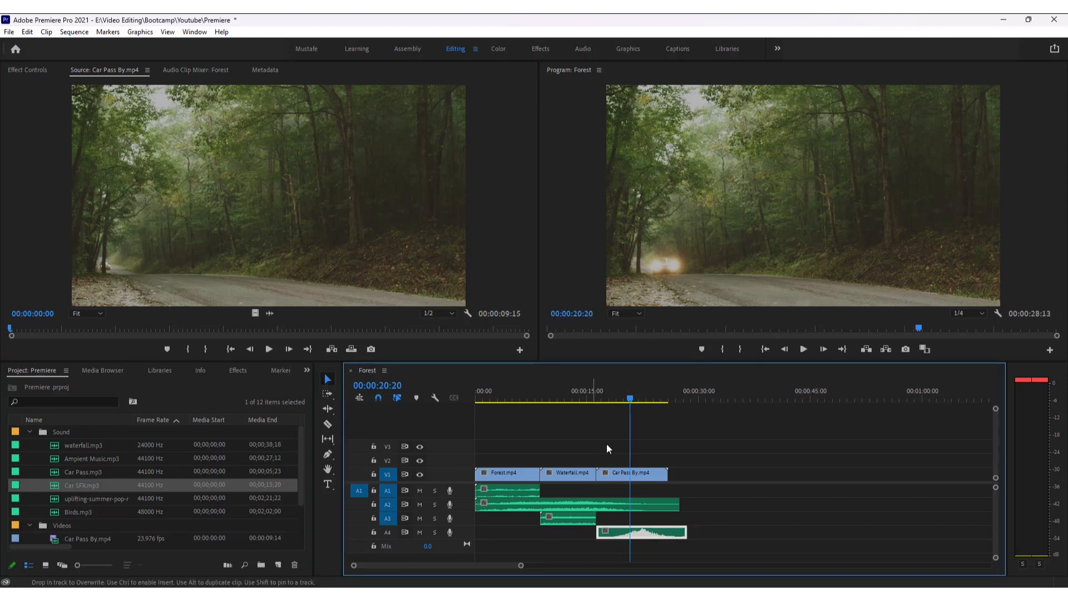
Play the sequence from just before the Car Pass By.mp4 clip to the end, and save the project.
left_click(591, 399)
key("space")
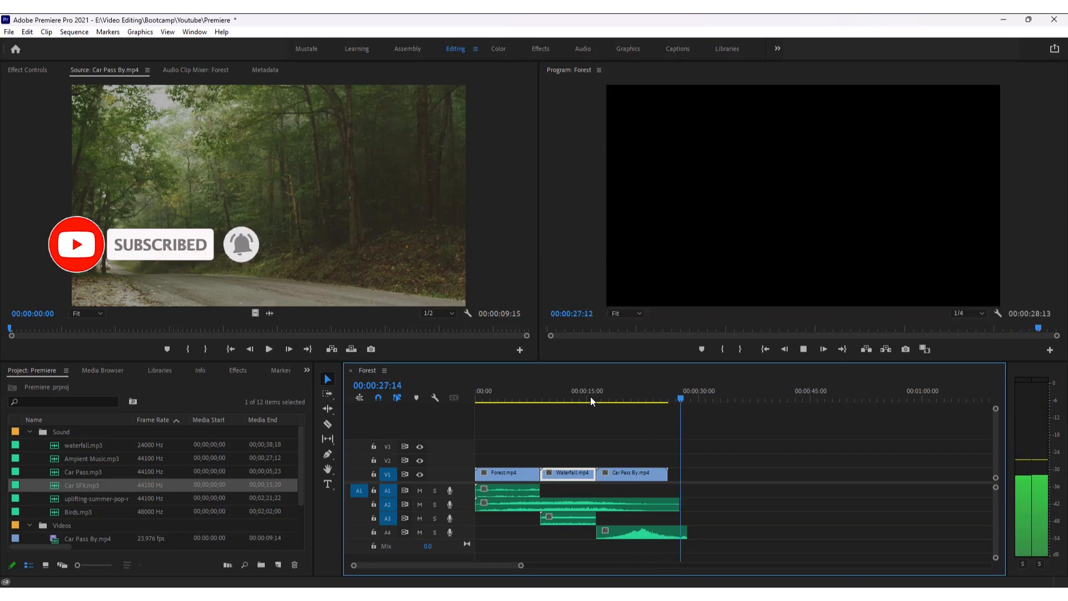
key("space")
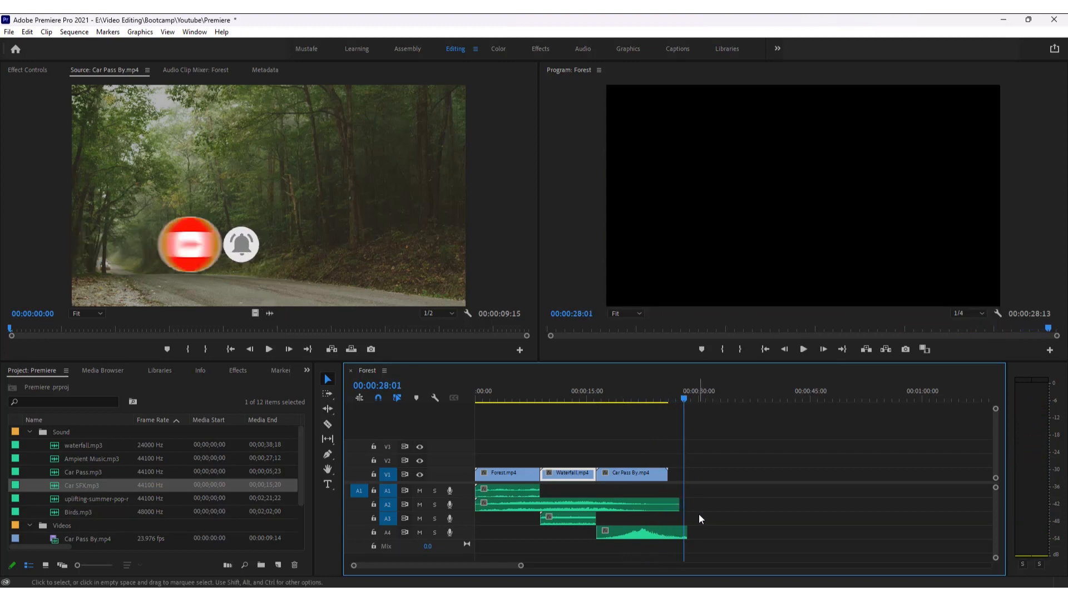
key("ctrl+s")
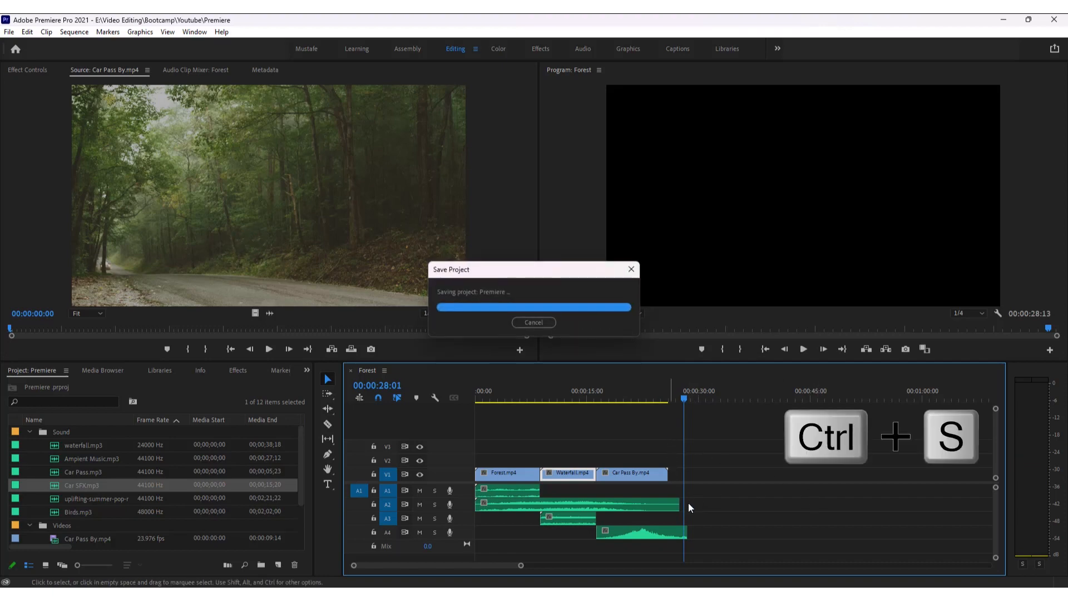
Trim the ends of the A2 music and the A4 car sound to the end of Car Pass By.mp4 and play the ending.
left_click_drag(685, 533, 667, 510)
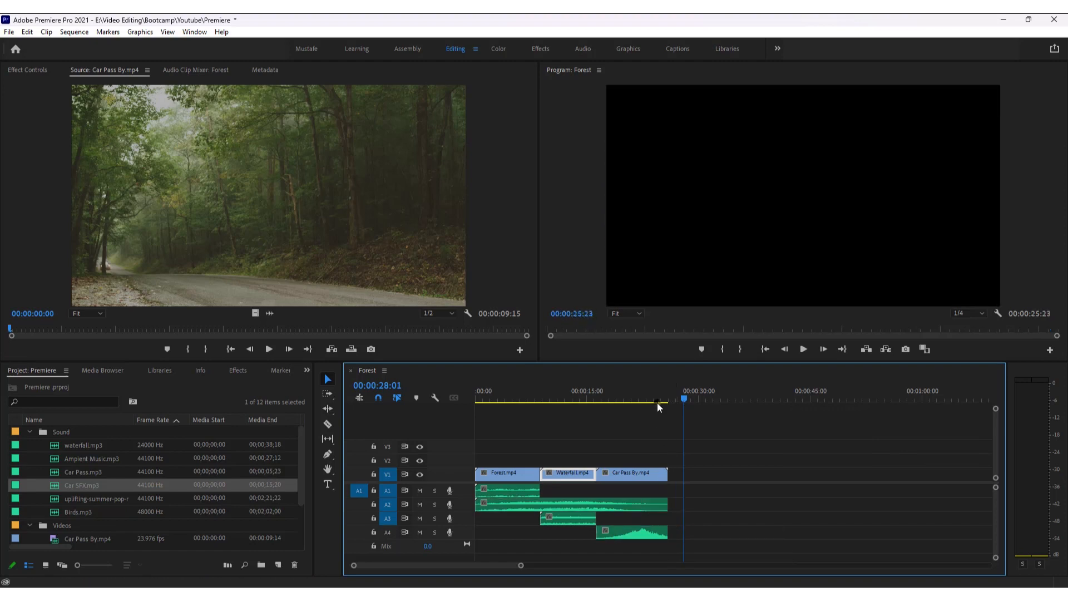
left_click(657, 397)
key("space")
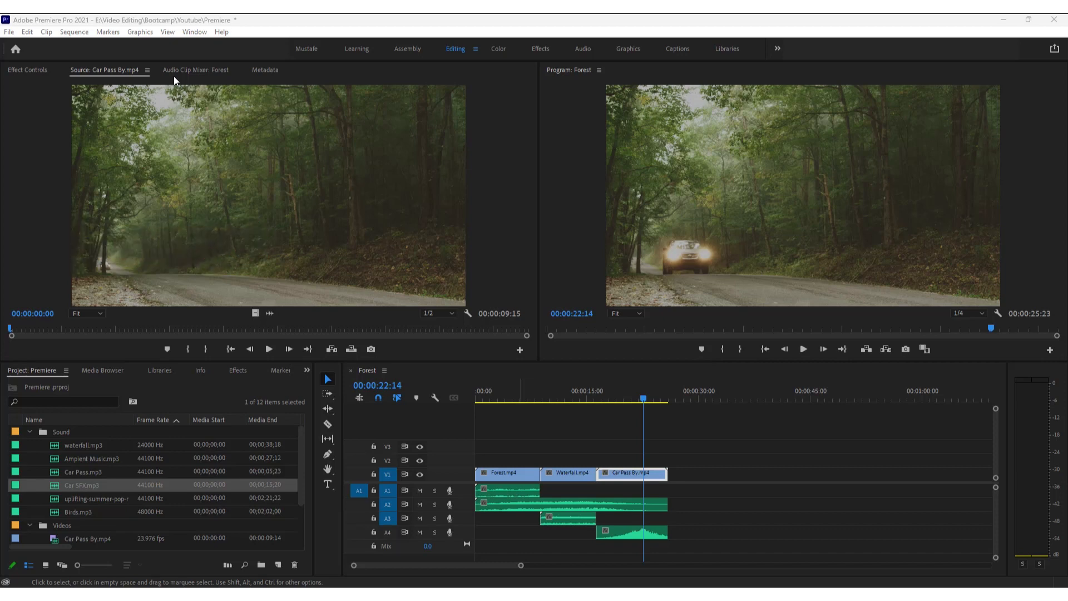
Open the media export settings for the sequence and choose the H.264 format with the Match Source - High bitrate preset.
left_click(8, 32)
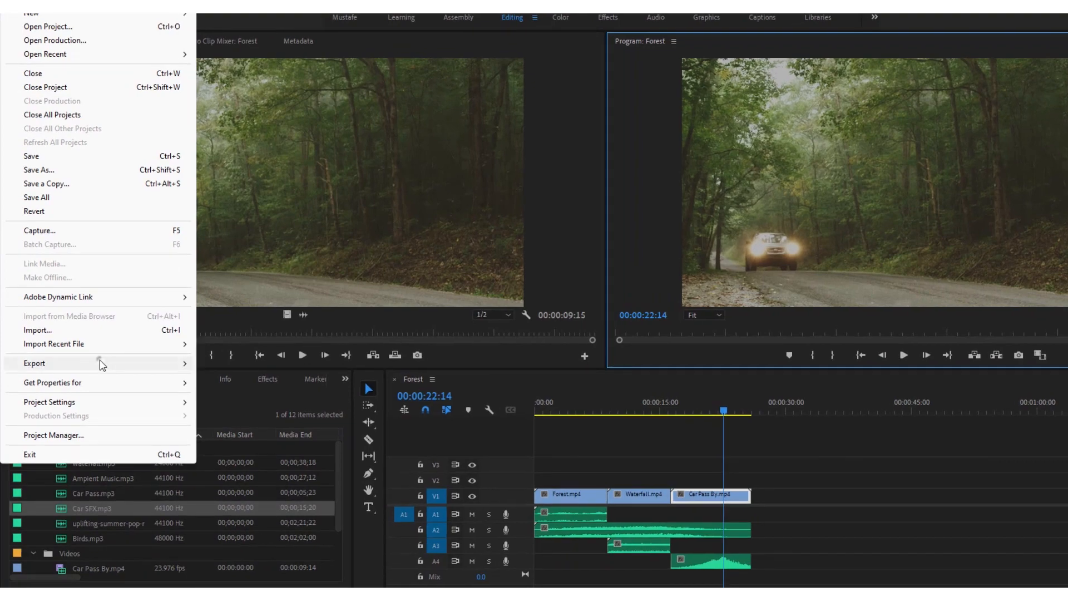
mouse_move(103, 364)
left_click(214, 363)
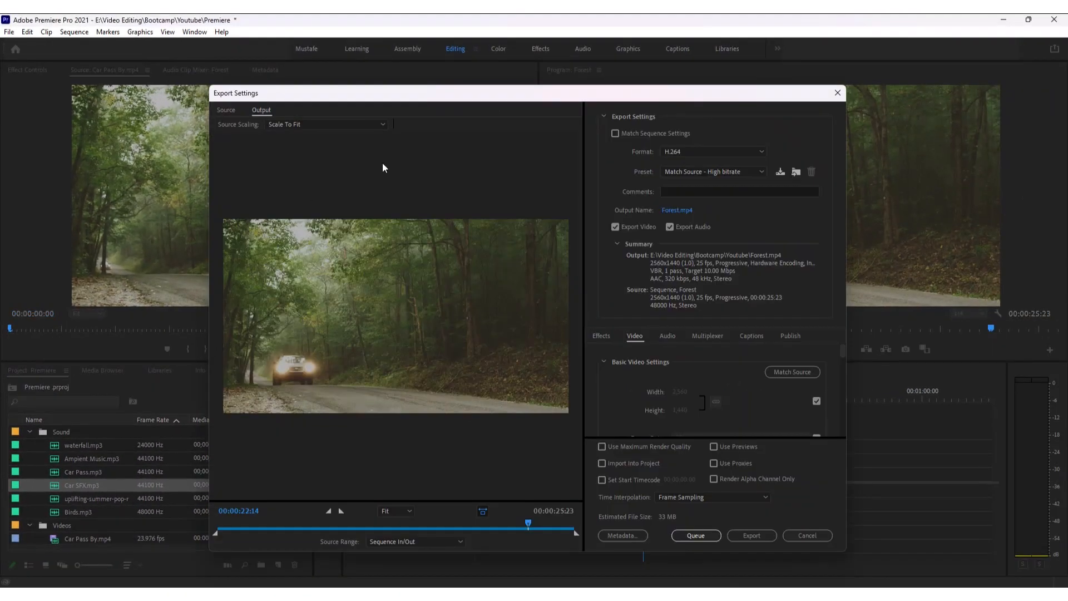
mouse_move(371, 92)
left_mouse_down()
mouse_move(375, 58)
mouse_move(375, 72)
left_mouse_up()
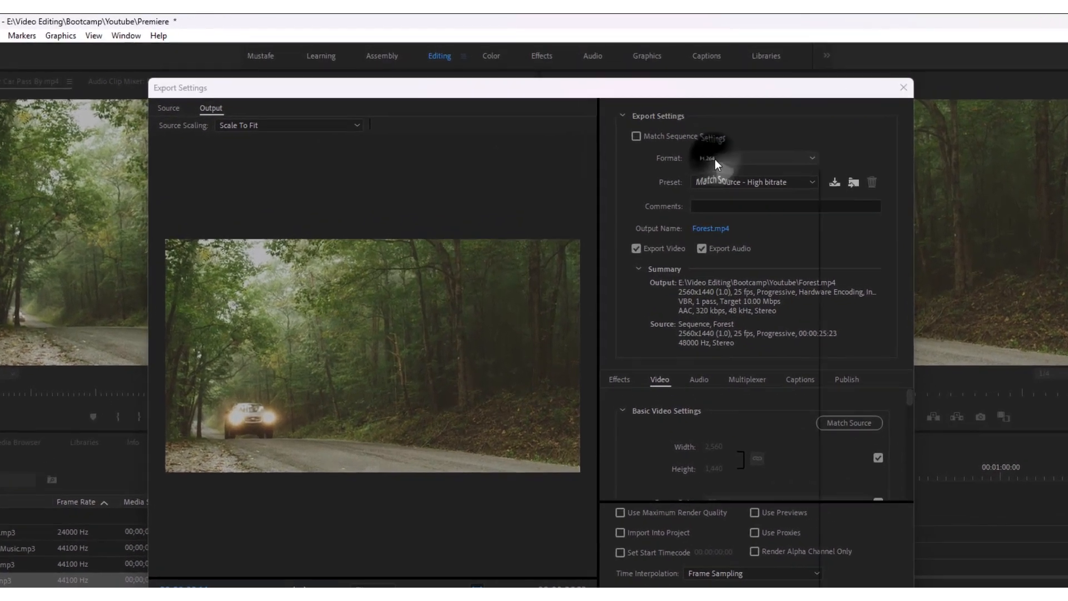
left_click(696, 139)
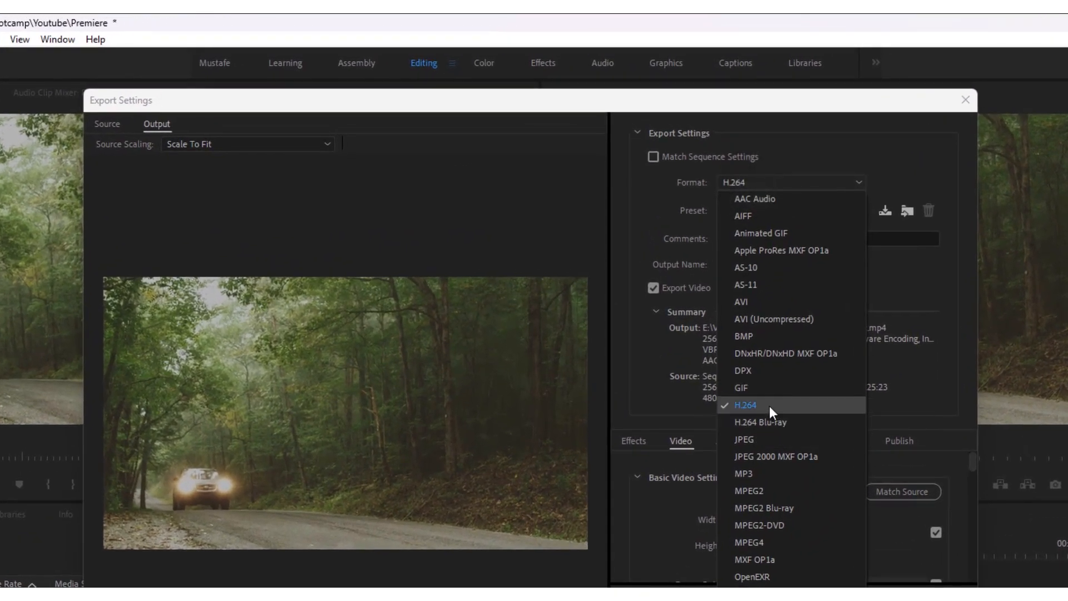
left_click(770, 405)
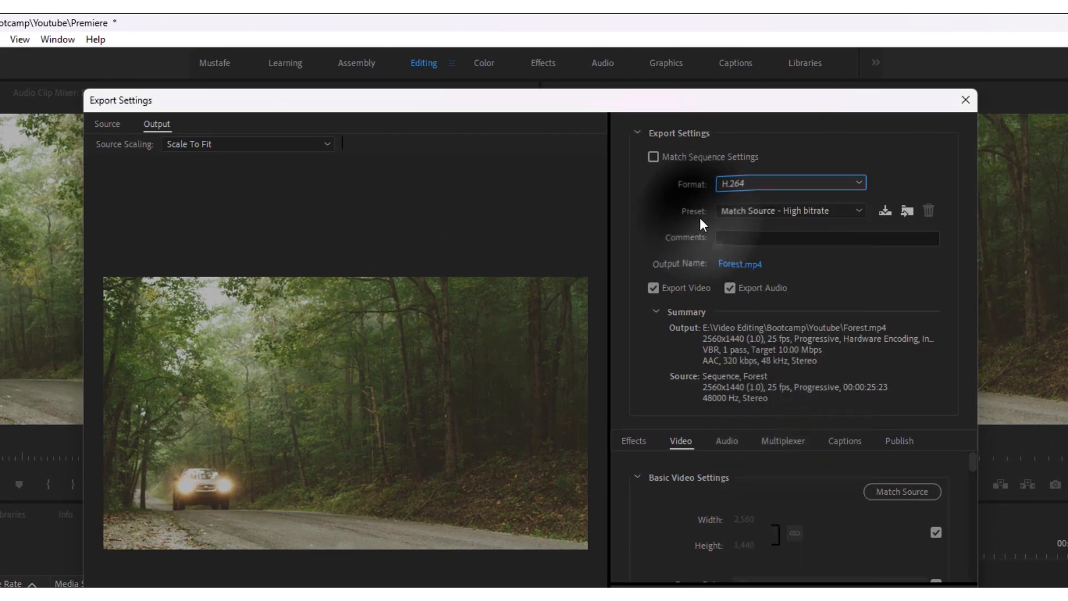
left_click(746, 211)
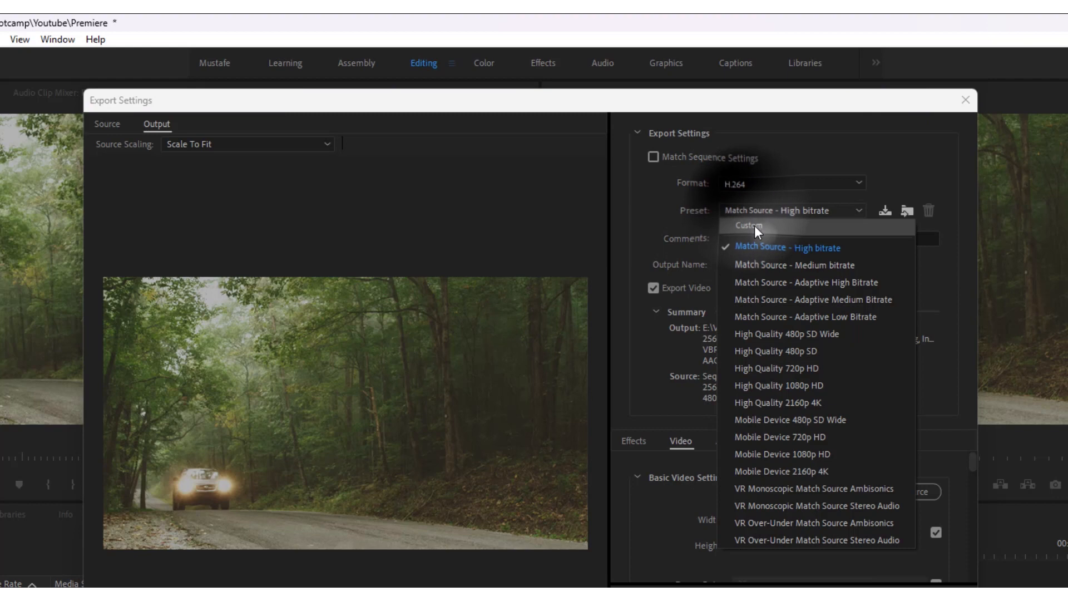
left_click(766, 252)
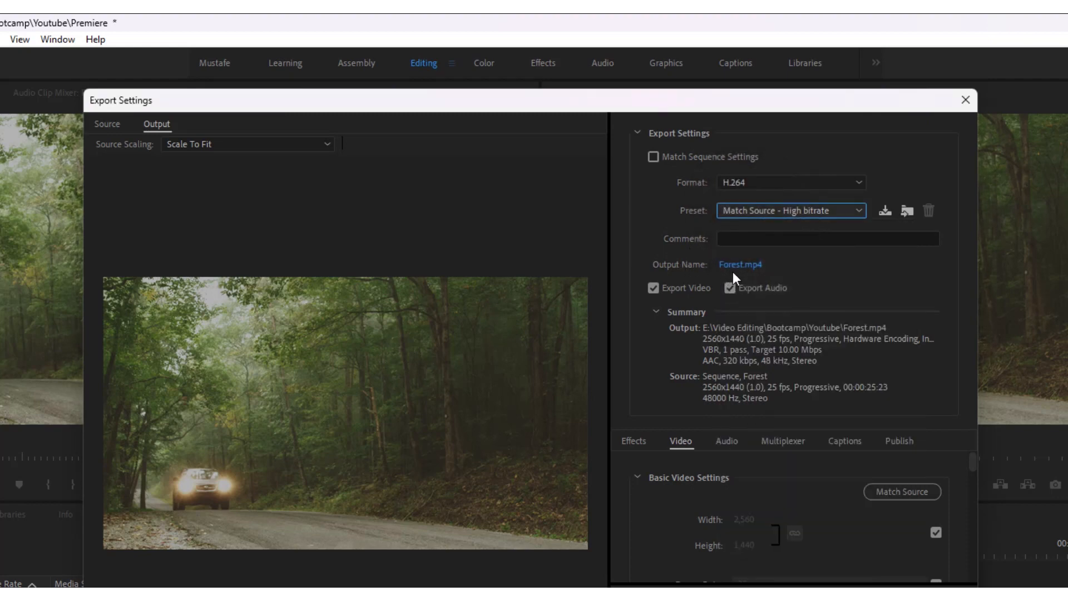
Set the output to Forest.mp4 in the Youtube folder and export the sequence immediately.
left_click(739, 266)
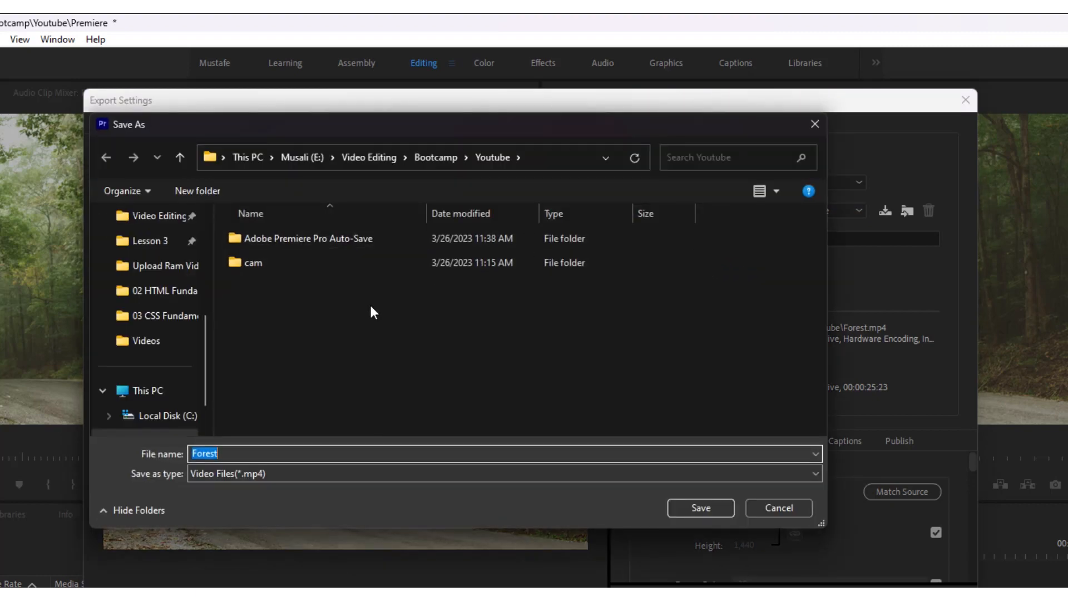
left_click(359, 345)
double_click(312, 454)
left_click(686, 503)
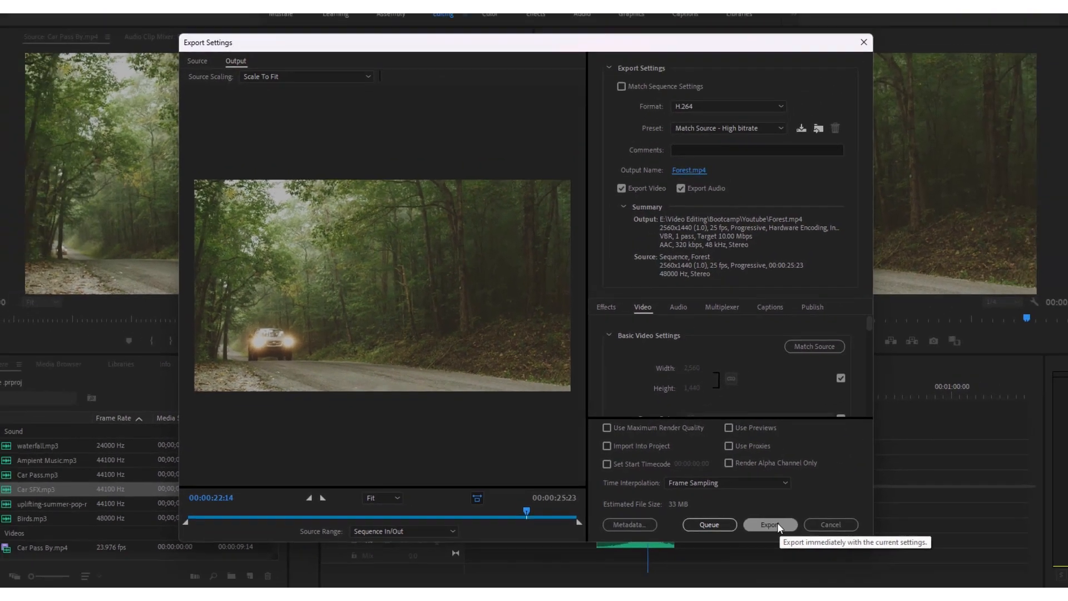
left_click(821, 549)
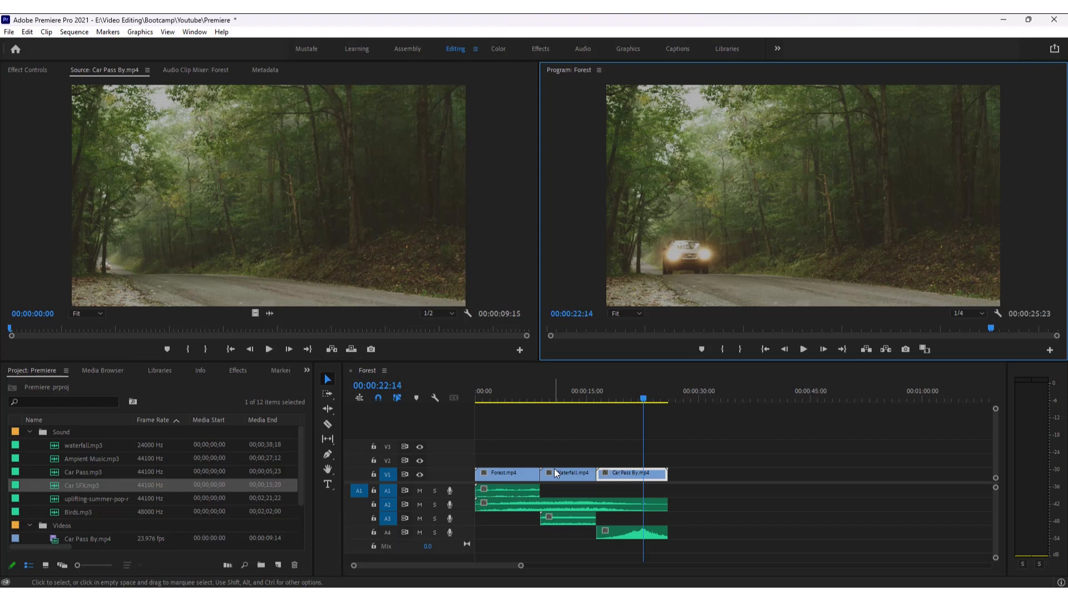
Switch to File Explorer and open the exported Forest MP4 file from the Youtube folder for playback.
key("alt+Tab")
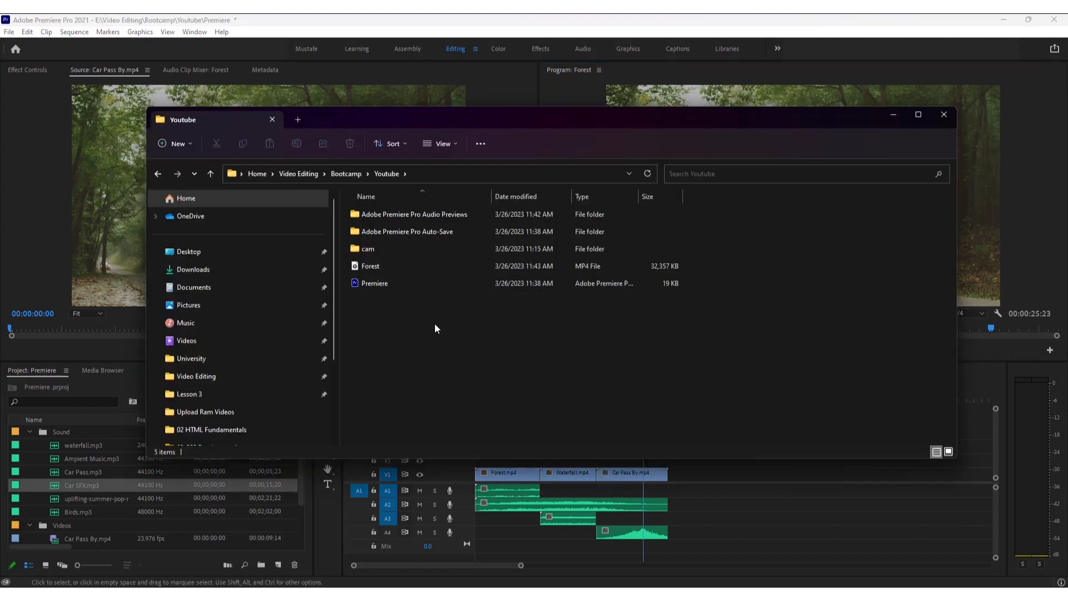
left_click(411, 269)
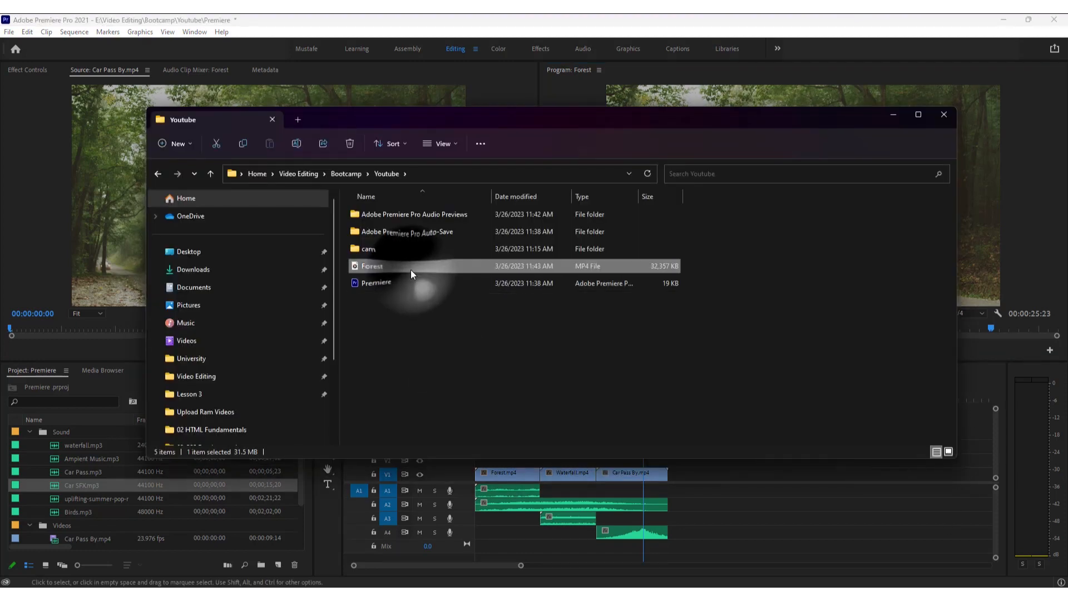
double_click(411, 270)
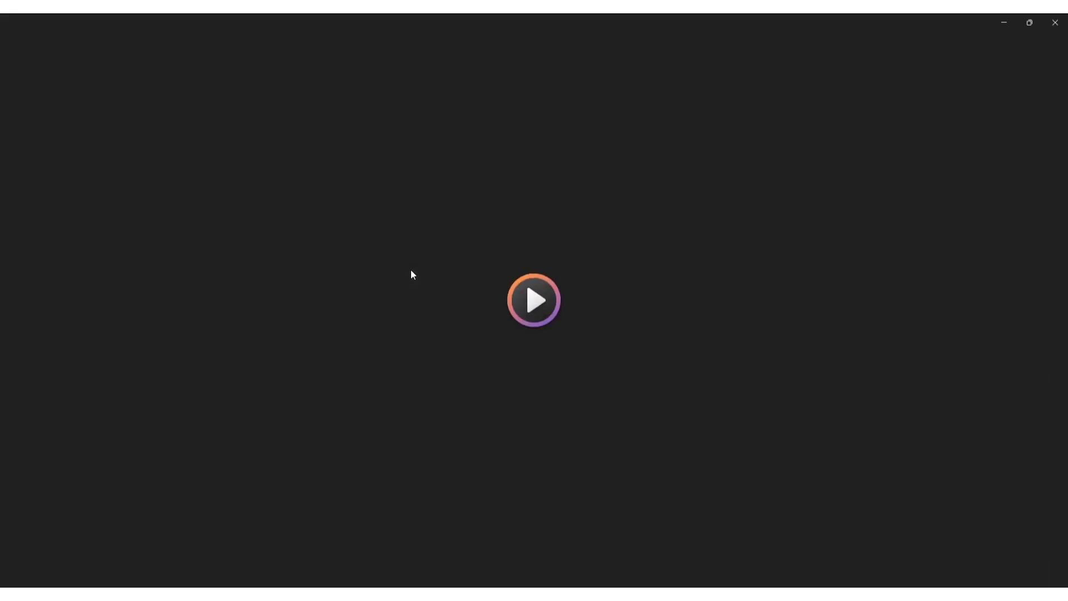